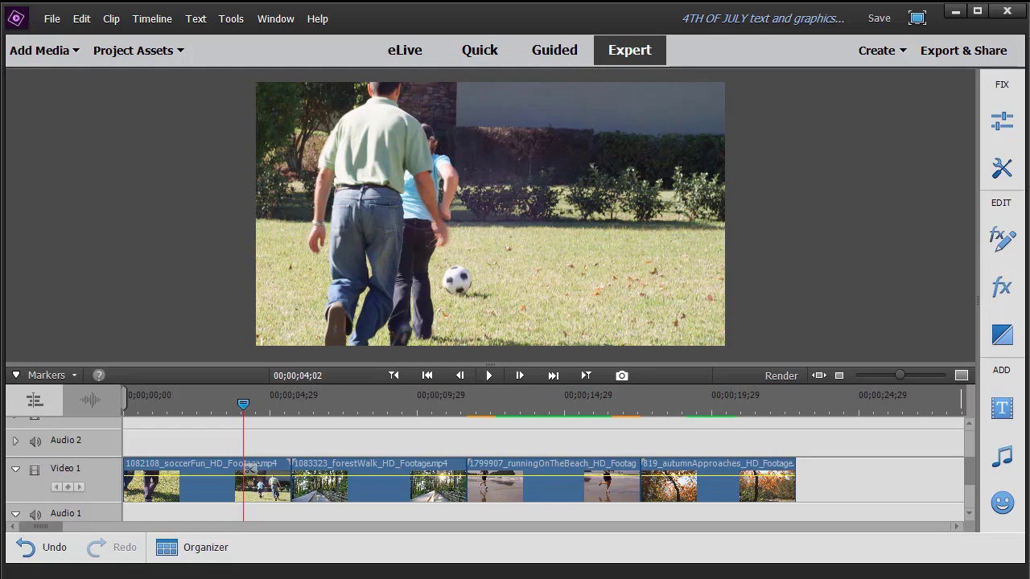
Save the project with Ctrl+S and display the video transitions such as 3D Motion.
key("ctrl+s")
left_click(1003, 336)
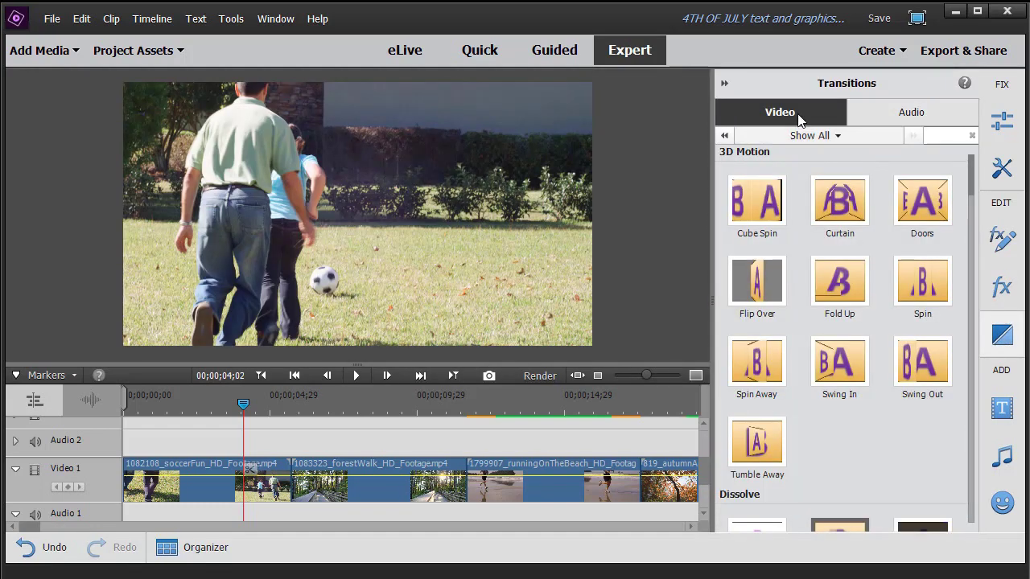
Glance at the audio transitions, then filter the video transitions to the Dissolve category.
left_click(896, 114)
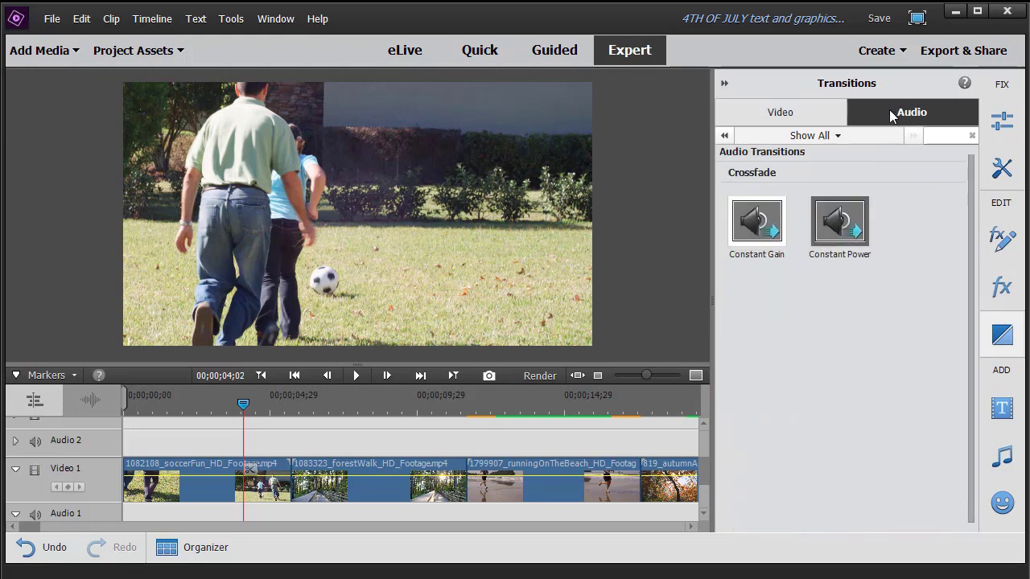
left_click(786, 118)
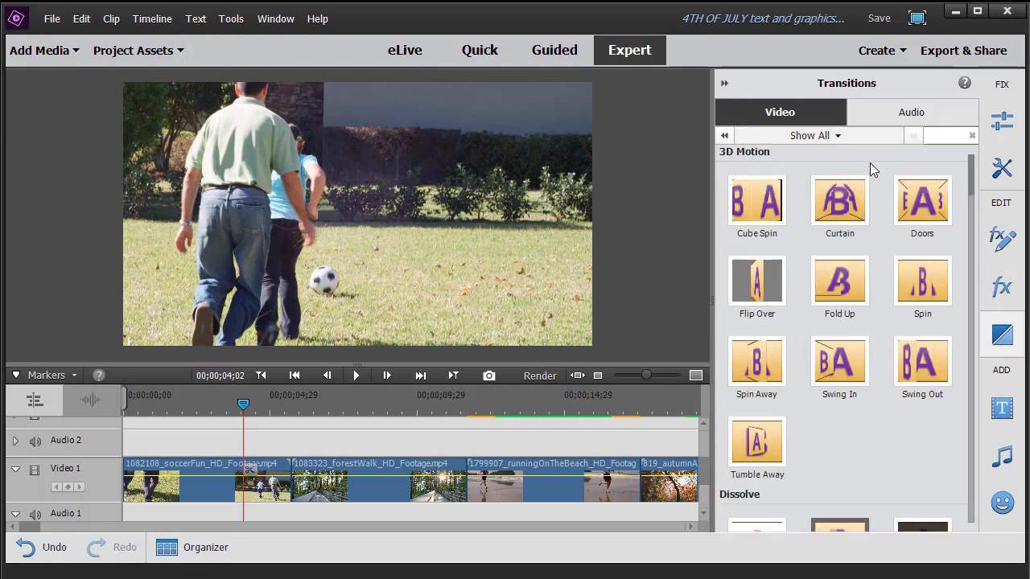
left_click(828, 135)
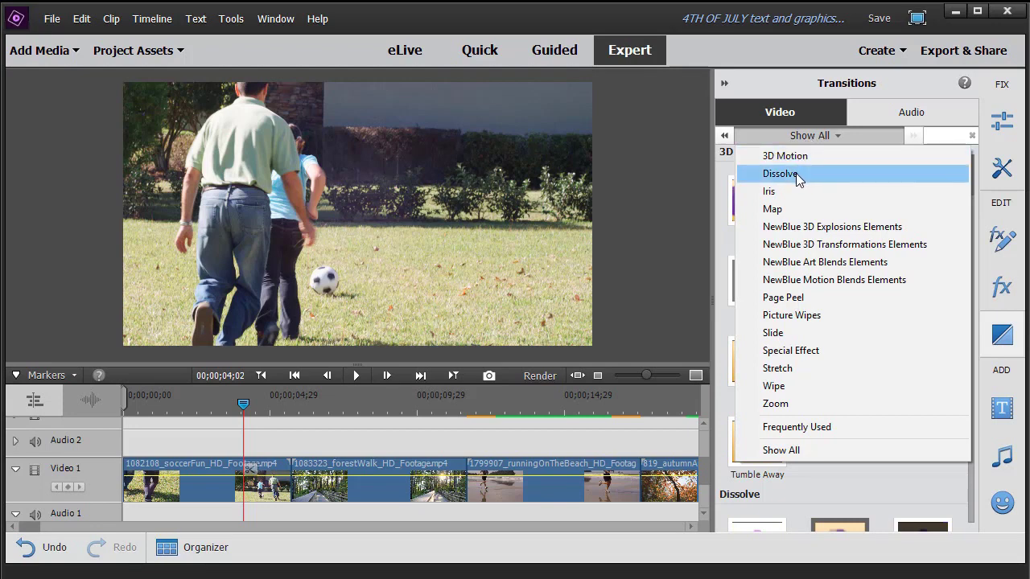
left_click(796, 174)
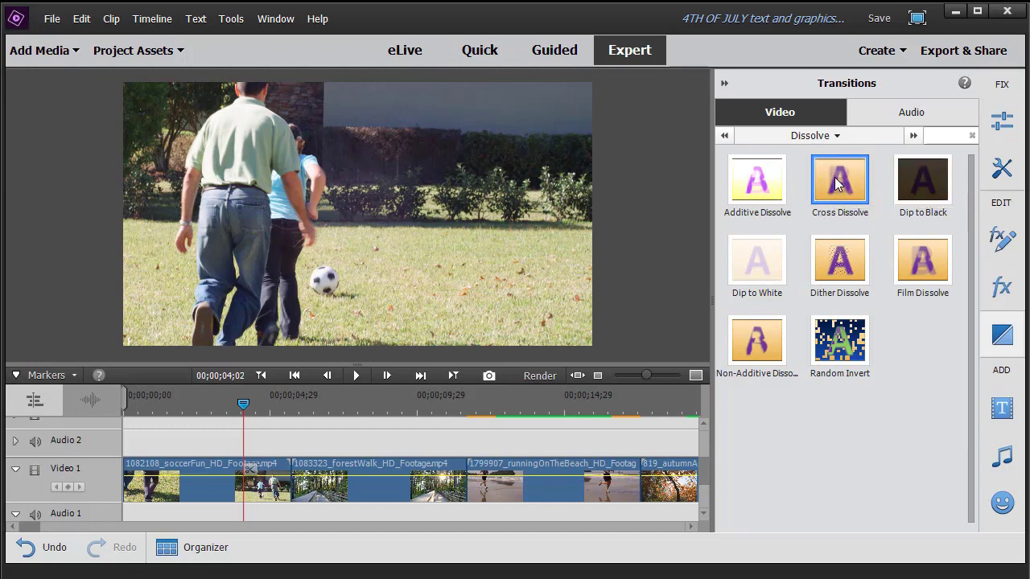
Drop Cross Dissolve on the soccer/forest walk cut and accept its 1-second default.
left_click_drag(837, 183, 293, 465)
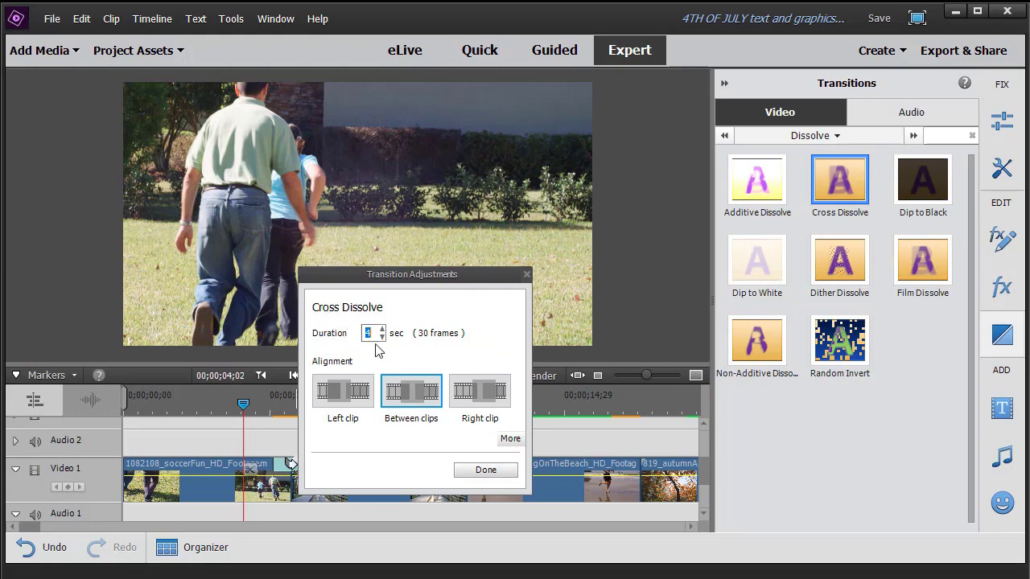
left_click(485, 471)
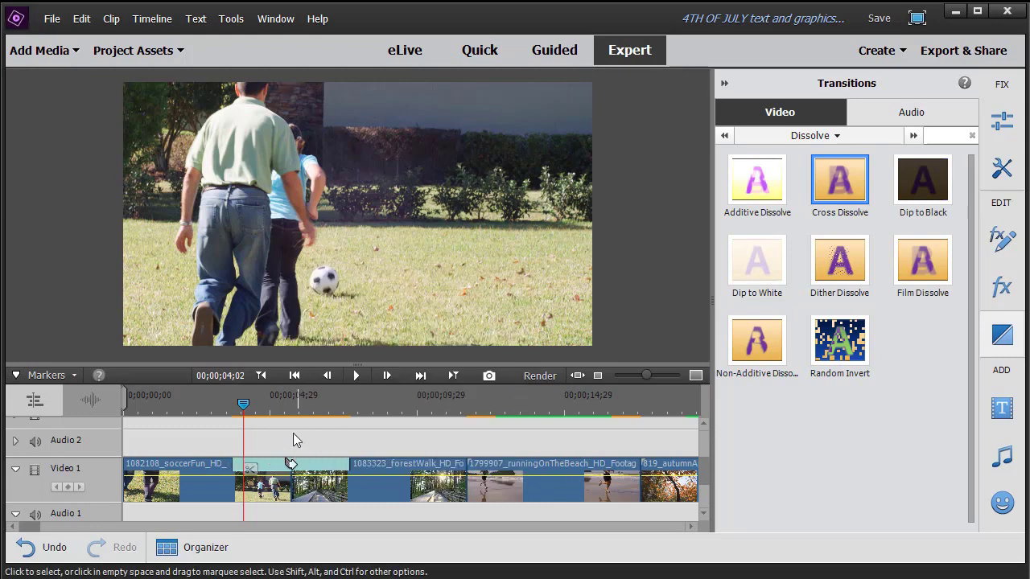
Play back the Cross Dissolve from just before the first cut.
left_click_drag(243, 412, 205, 411)
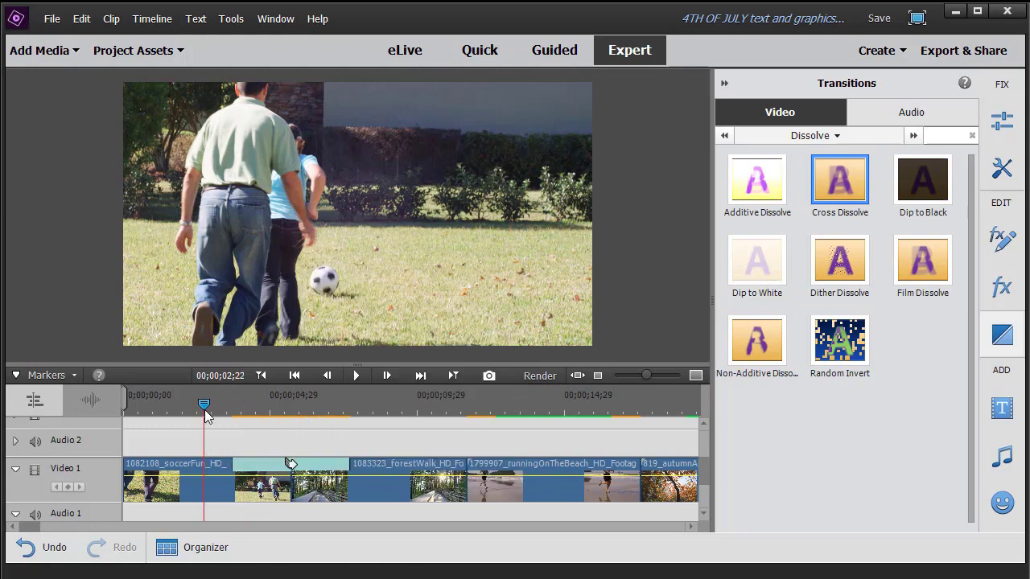
left_click(359, 377)
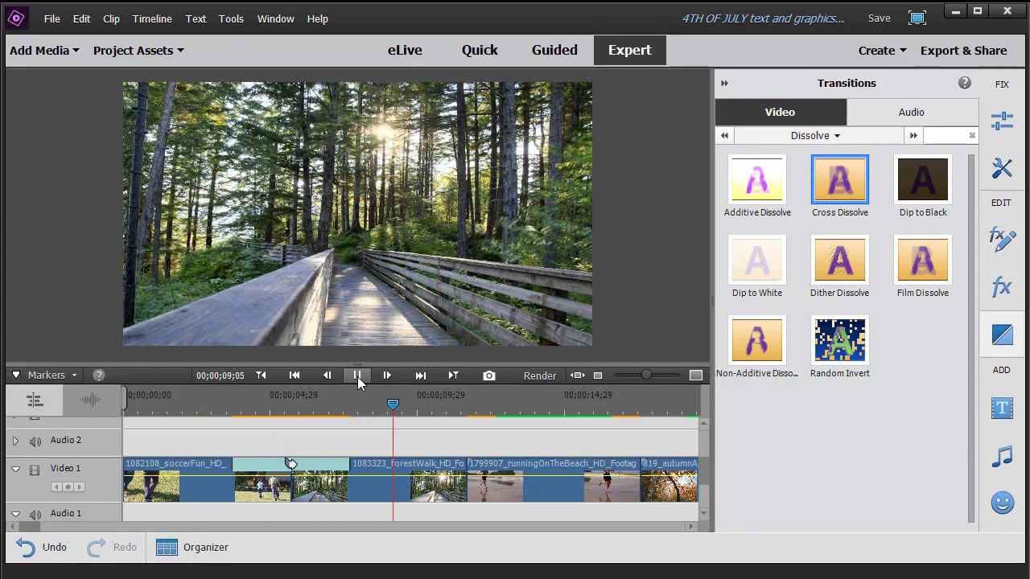
left_click(358, 376)
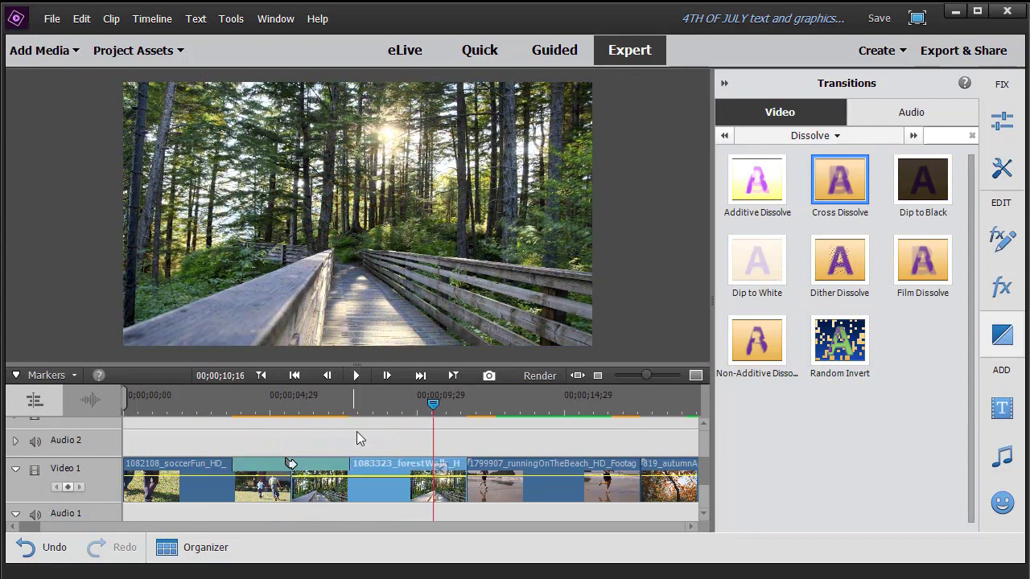
Shorten the Cross Dissolve's duration and drag Dip to Black onto the forest-walk/beach cut.
double_click(325, 470)
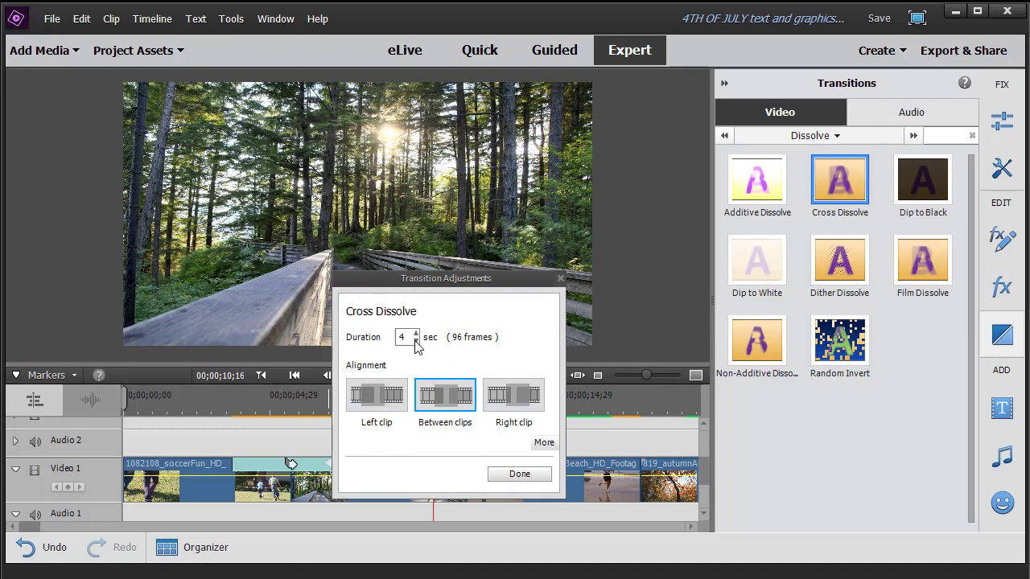
left_click(517, 474)
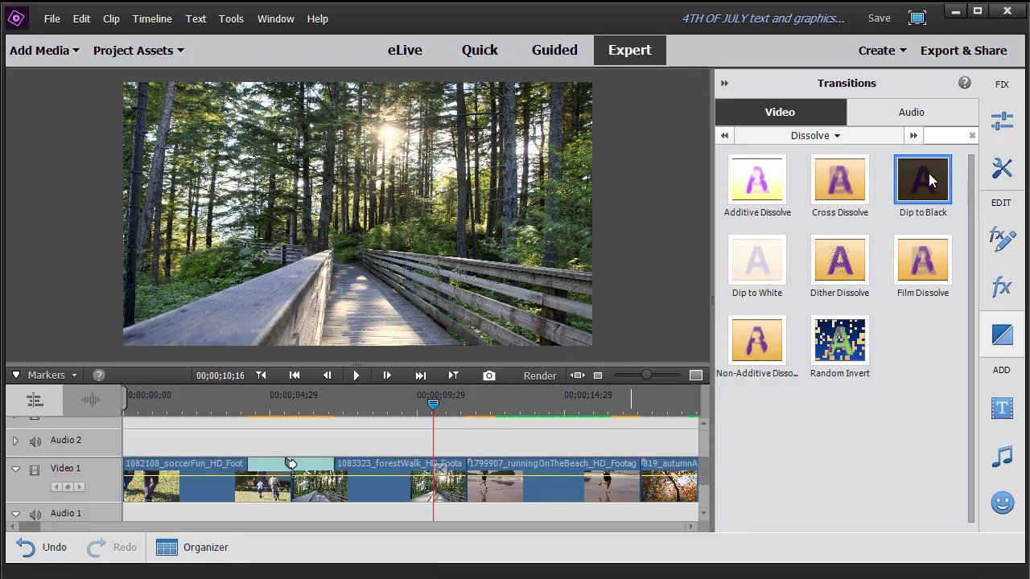
left_click_drag(933, 184, 459, 466)
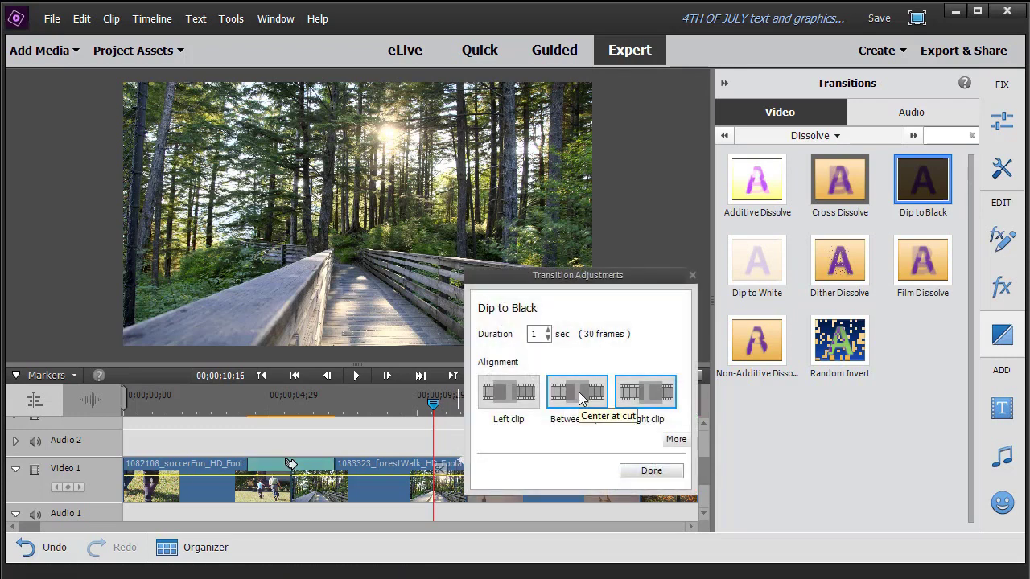
Center the Dip to Black between the forest-walk and beach clips at 2 seconds, then preview it.
left_click(578, 395)
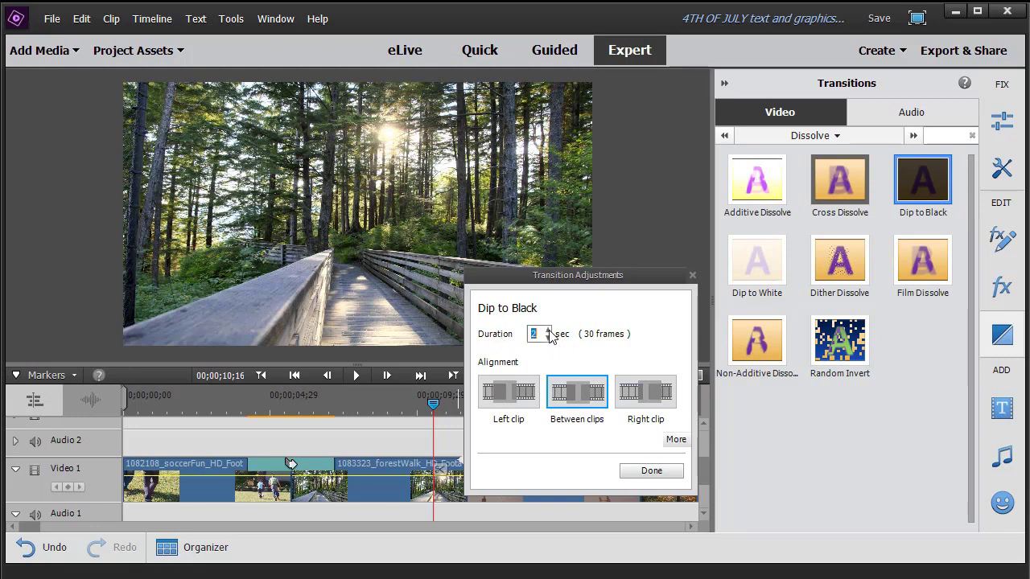
left_click(652, 471)
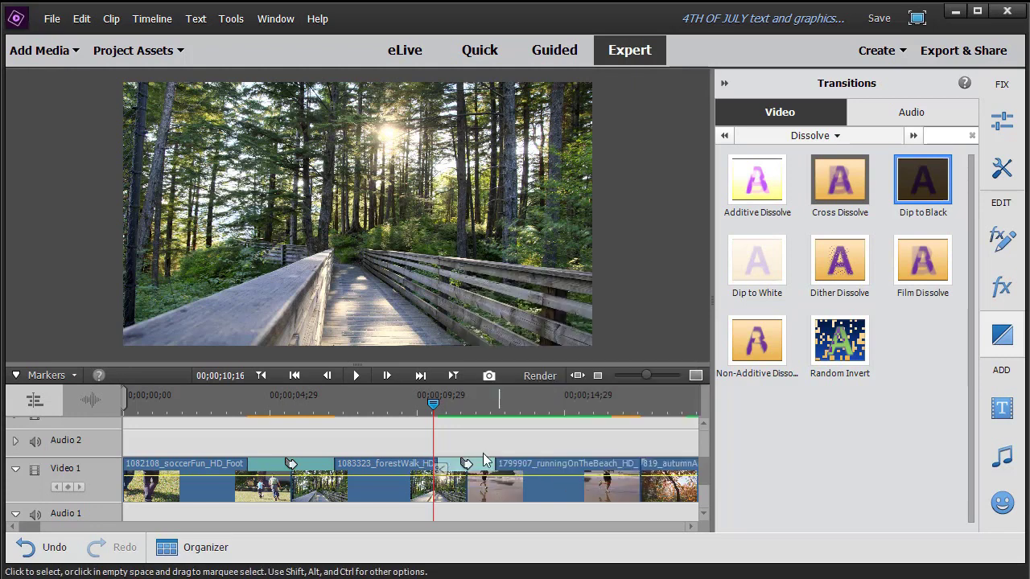
left_click(357, 375)
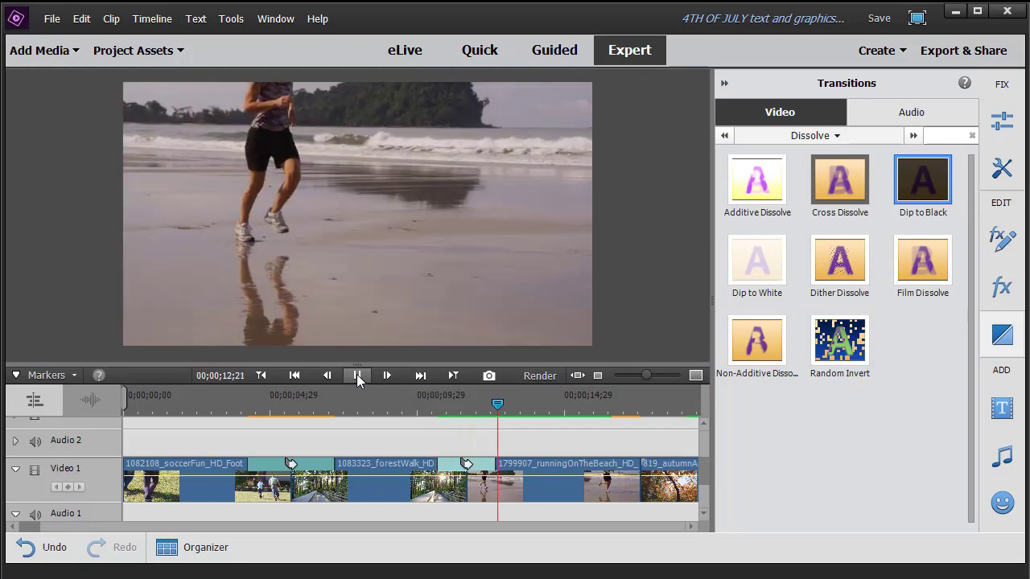
left_click(357, 375)
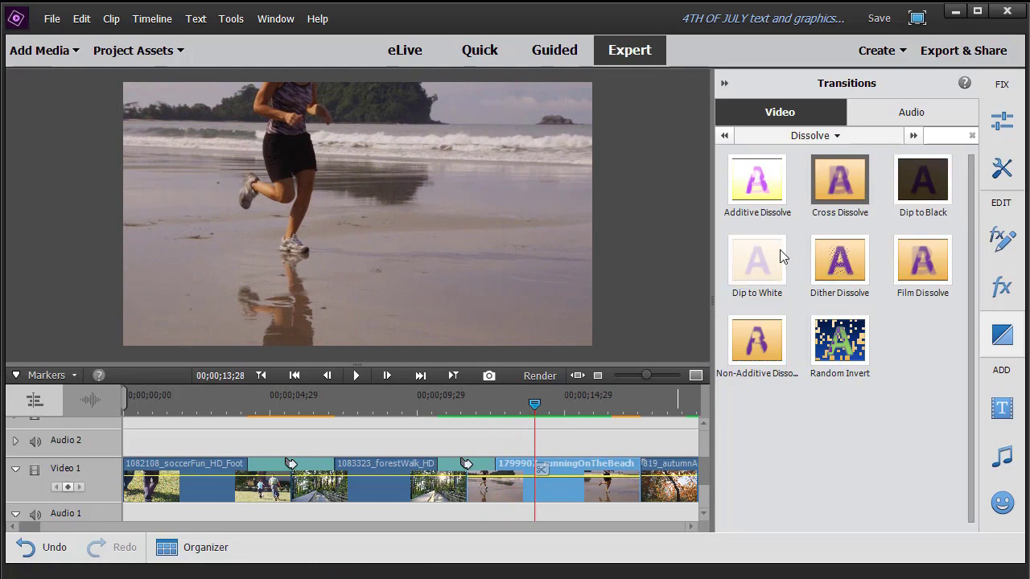
Center a Dip to White on the beach/autumn cut, preview it, and collapse the Transitions panel.
left_click_drag(756, 259, 635, 466)
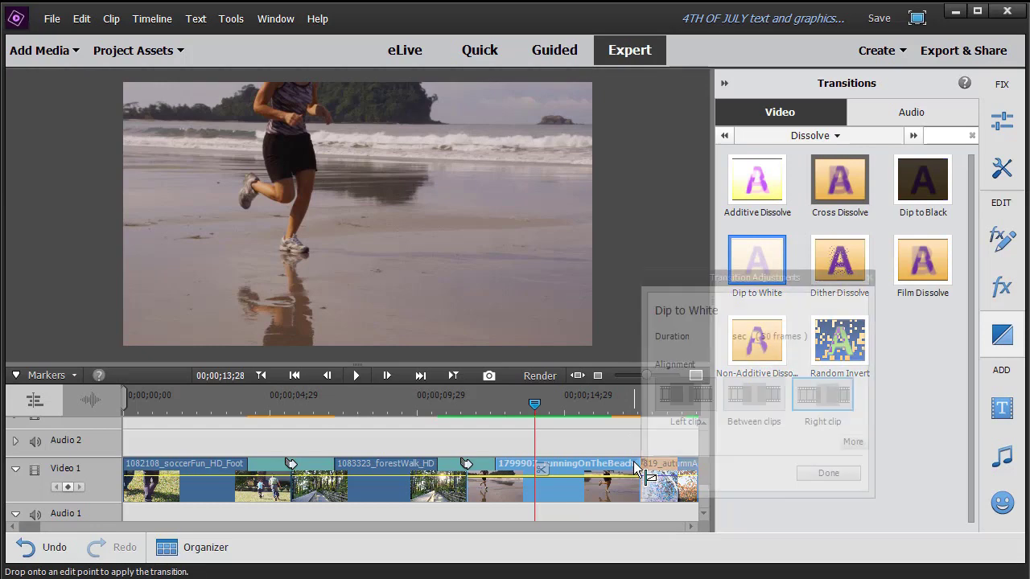
left_click(749, 394)
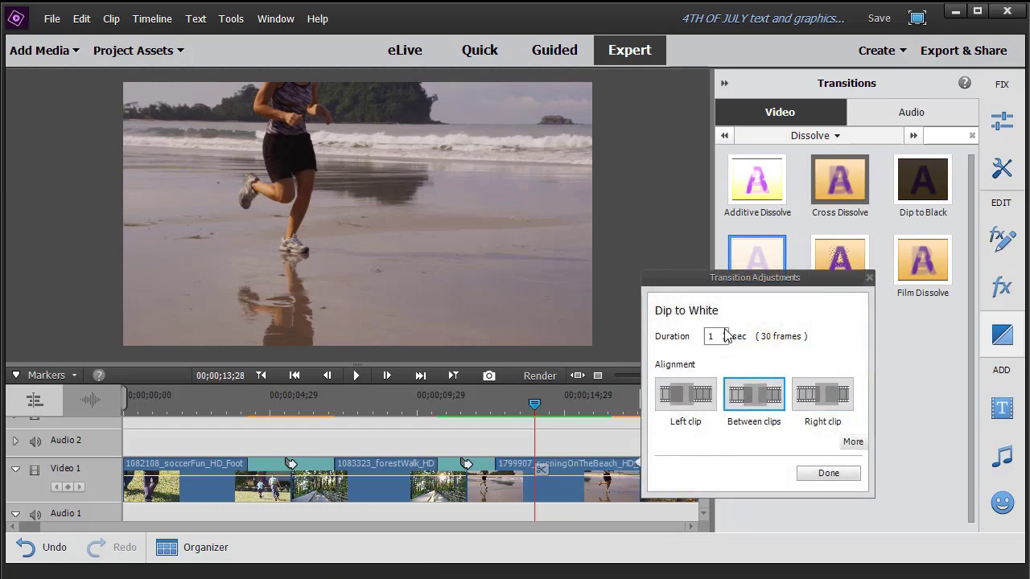
left_click(828, 473)
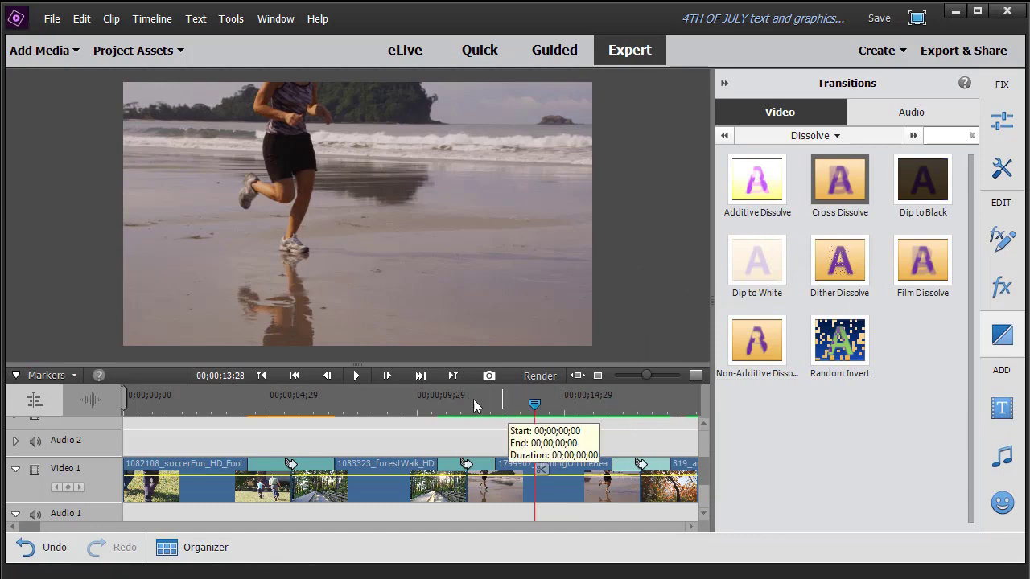
left_click(359, 375)
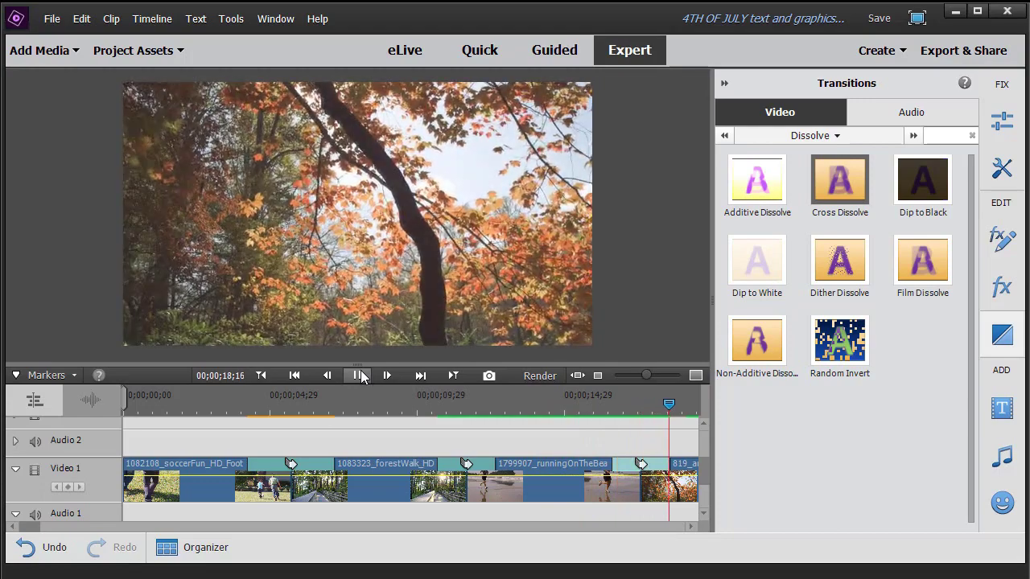
left_click(359, 375)
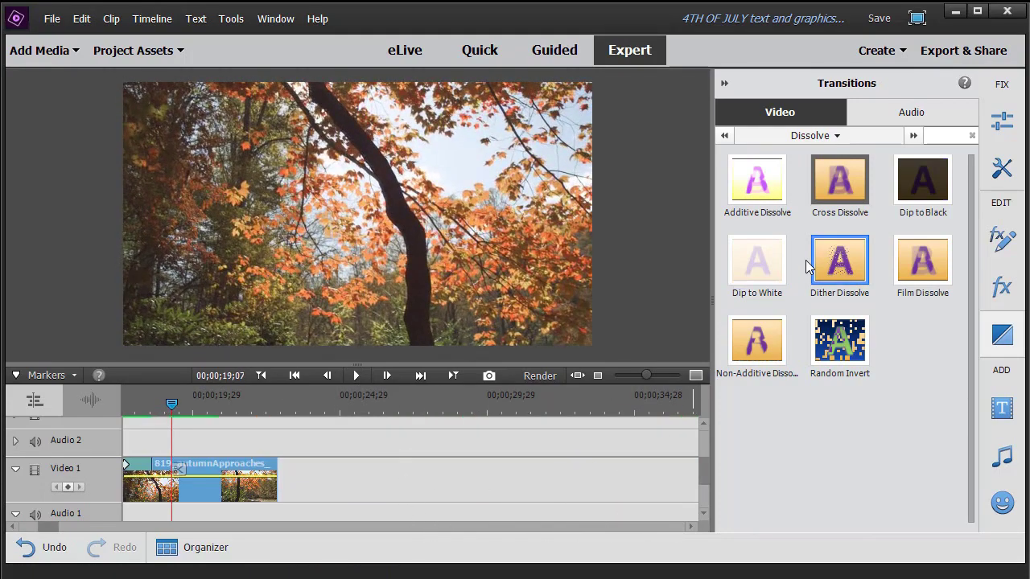
left_click(725, 84)
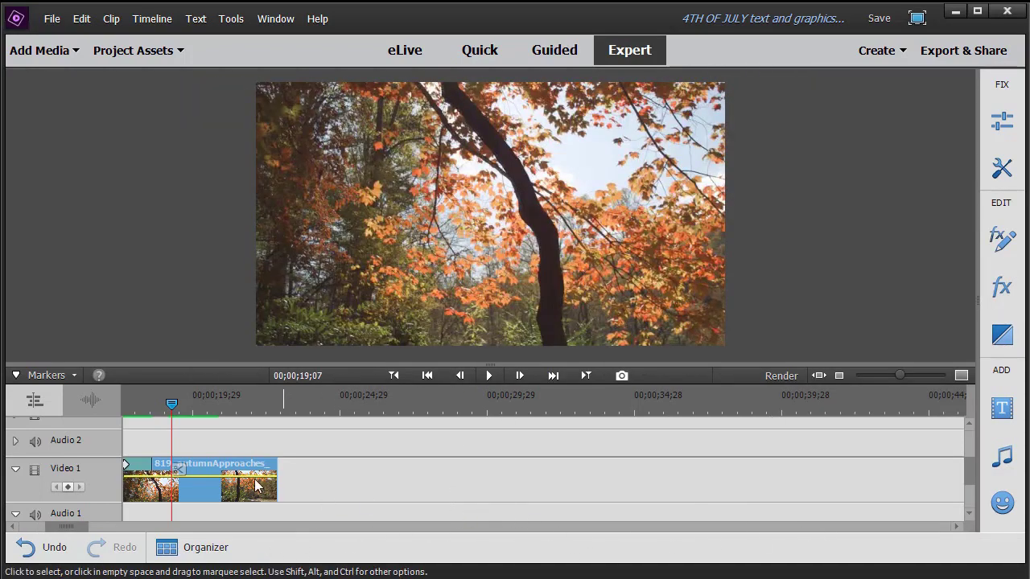
Fit all four clips into the timeline, select the last transition, and reopen Transitions.
left_click(839, 375)
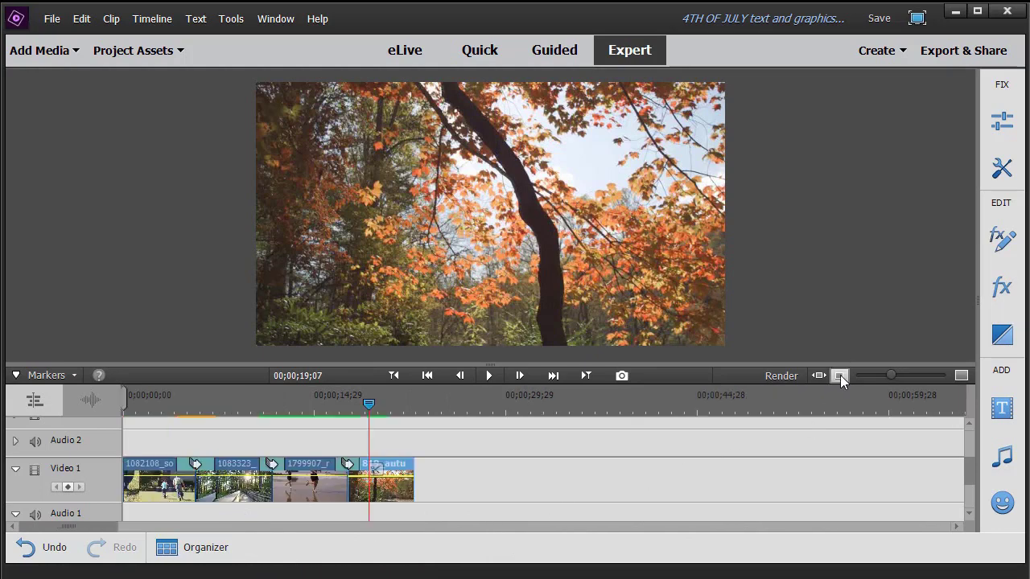
left_click(350, 471)
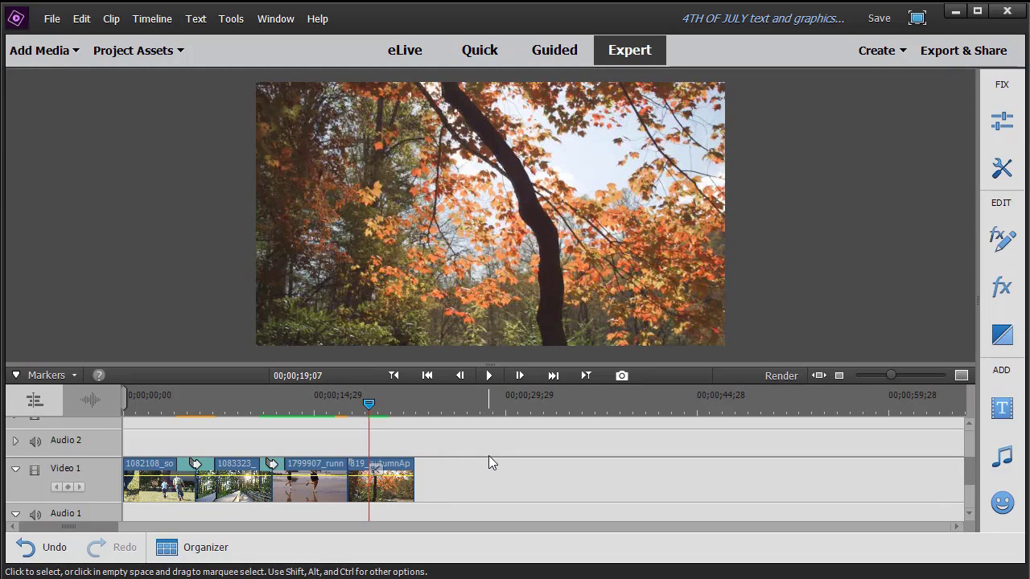
left_click(1002, 334)
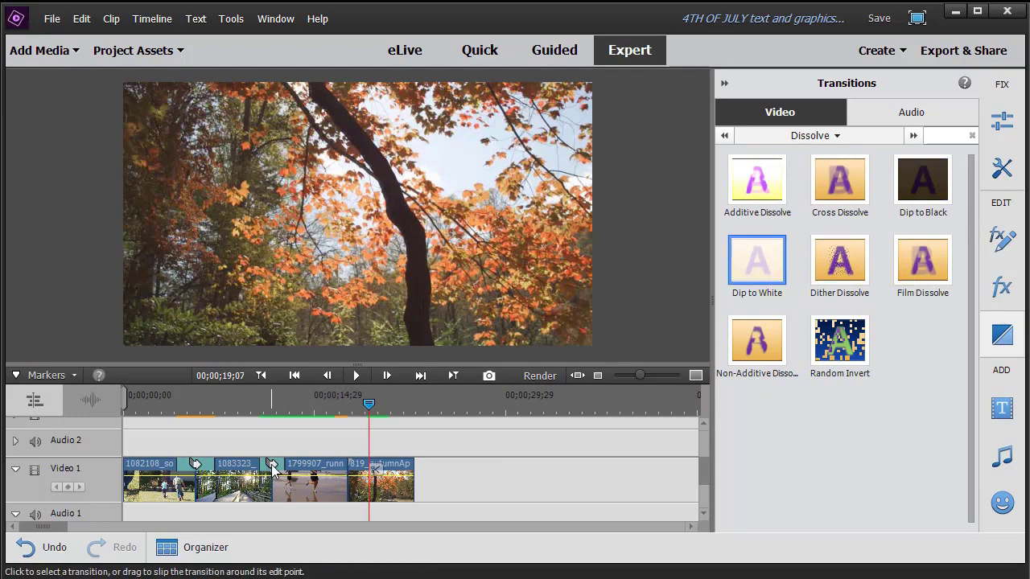
Apply a Dither Dissolve, preview it from 09;22, and reopen its 2-second settings.
left_click_drag(839, 272, 275, 468)
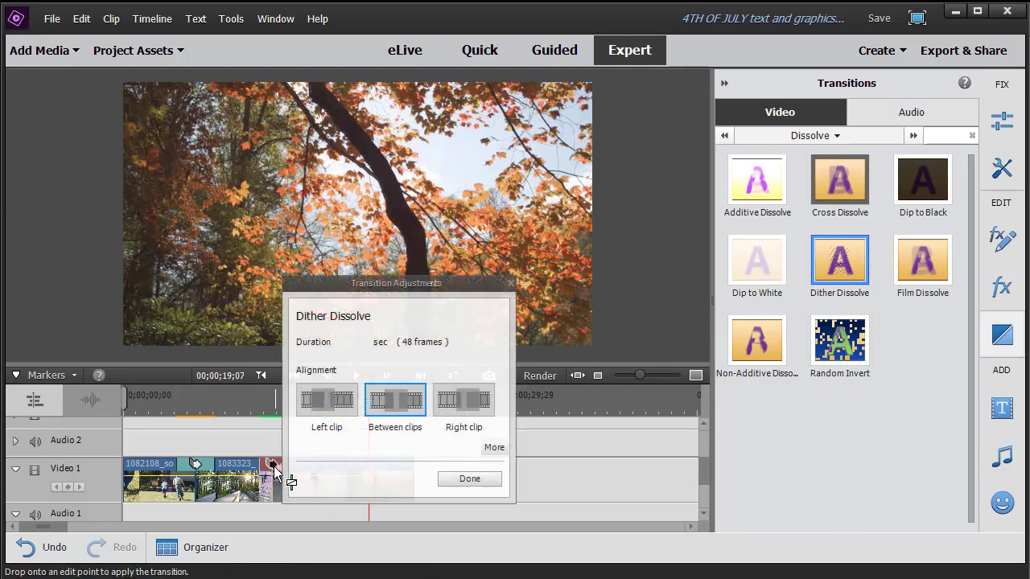
left_click(469, 480)
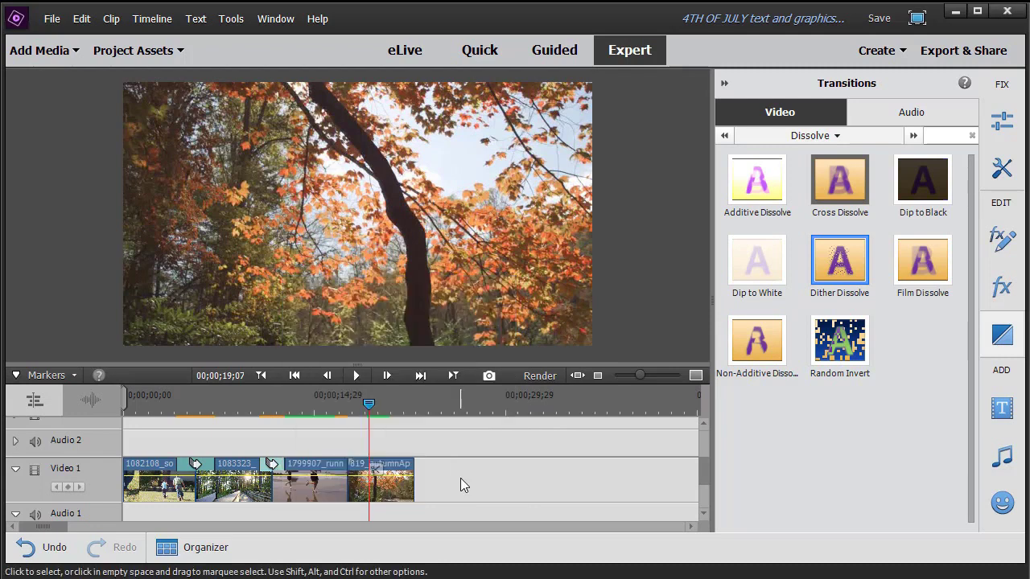
left_click_drag(368, 402, 248, 429)
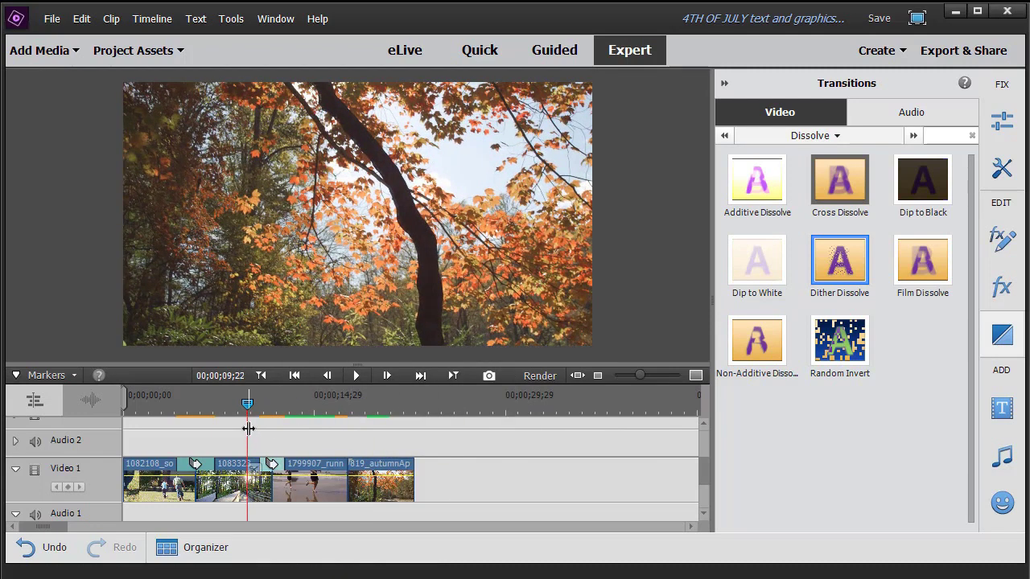
left_click(362, 375)
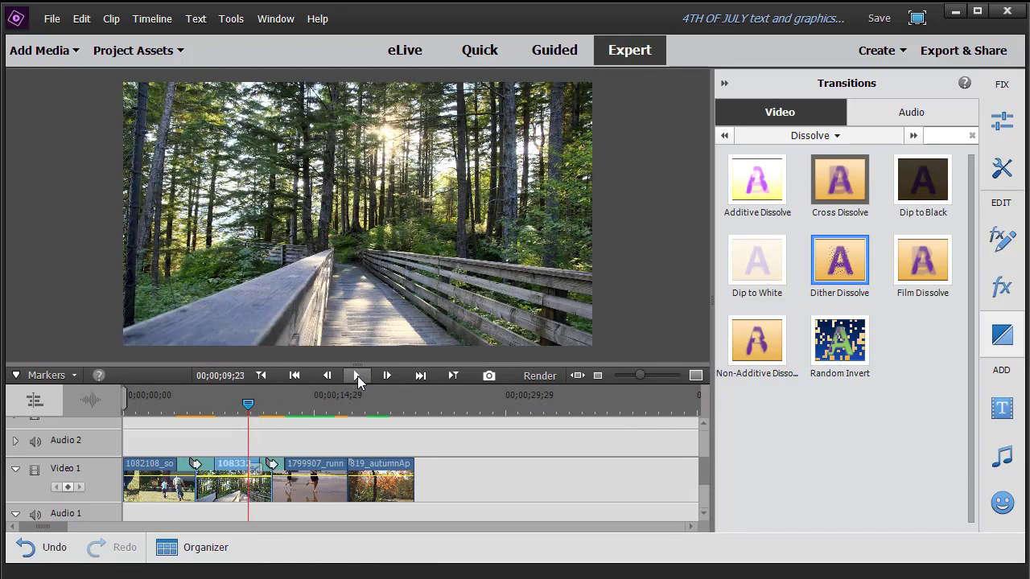
left_click(357, 376)
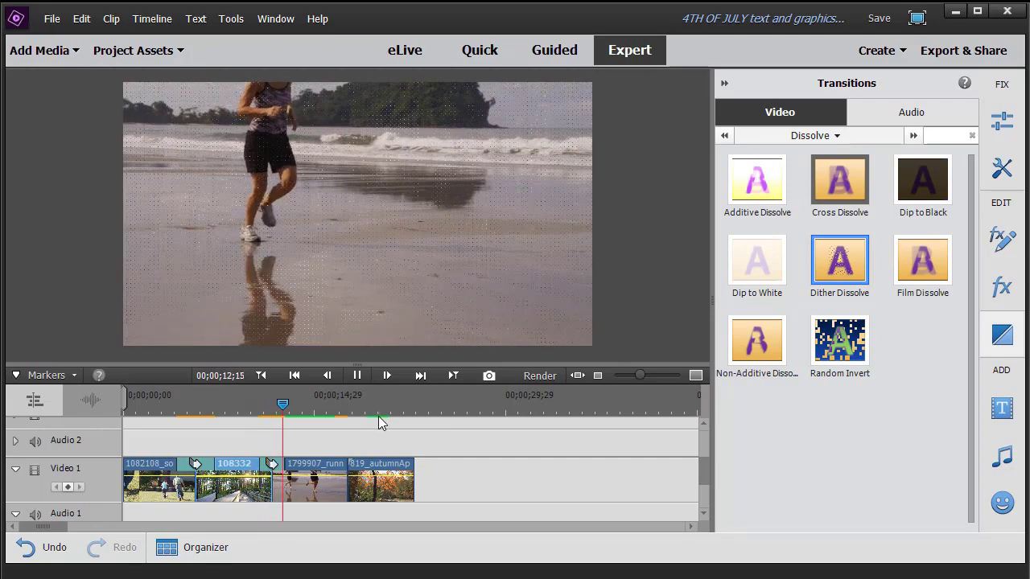
left_click(358, 377)
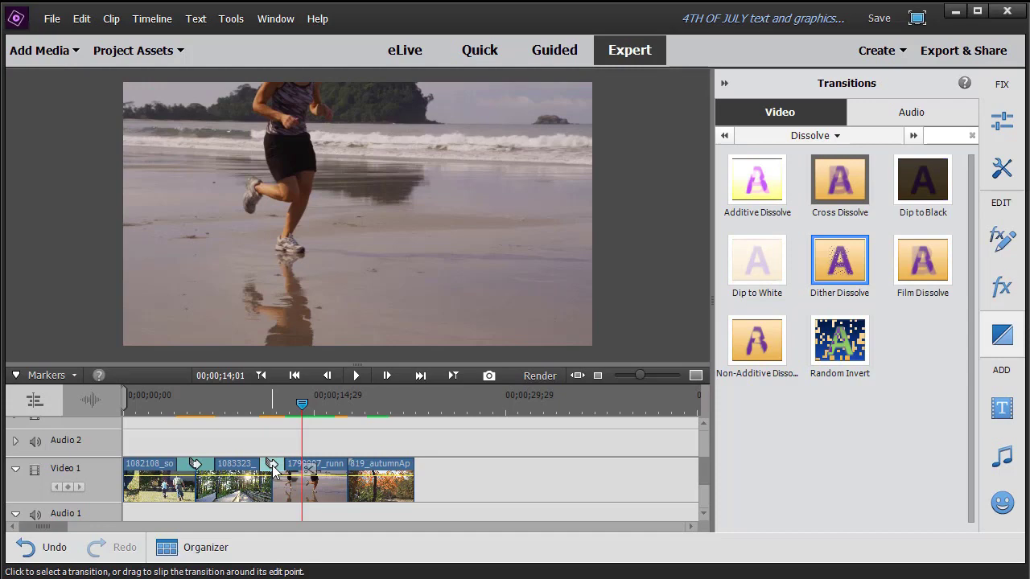
double_click(274, 471)
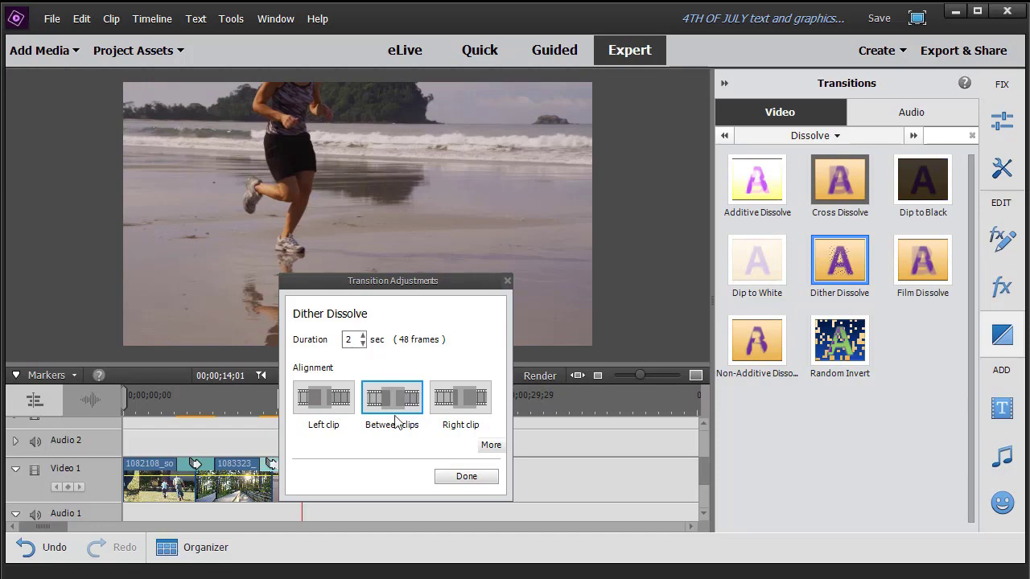
left_click(466, 477)
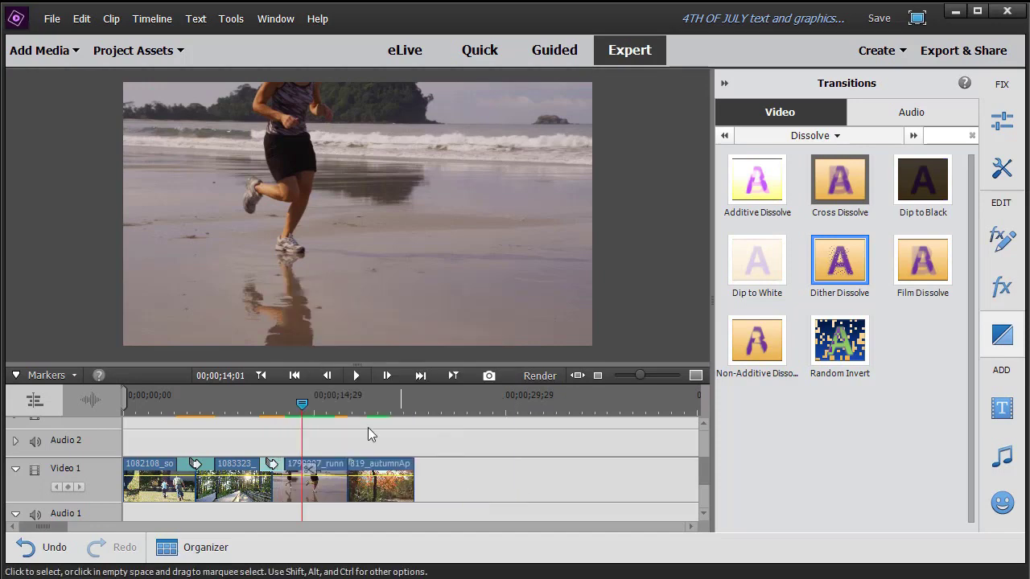
Set Video Transition Default Duration to 60 frames under Edit > Preferences > General.
left_click(84, 19)
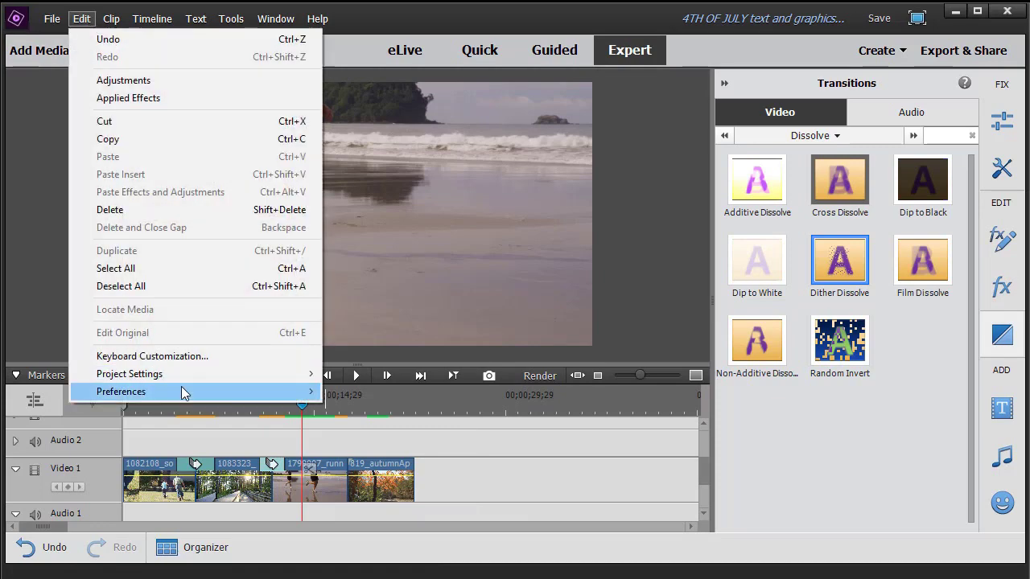
mouse_move(180, 391)
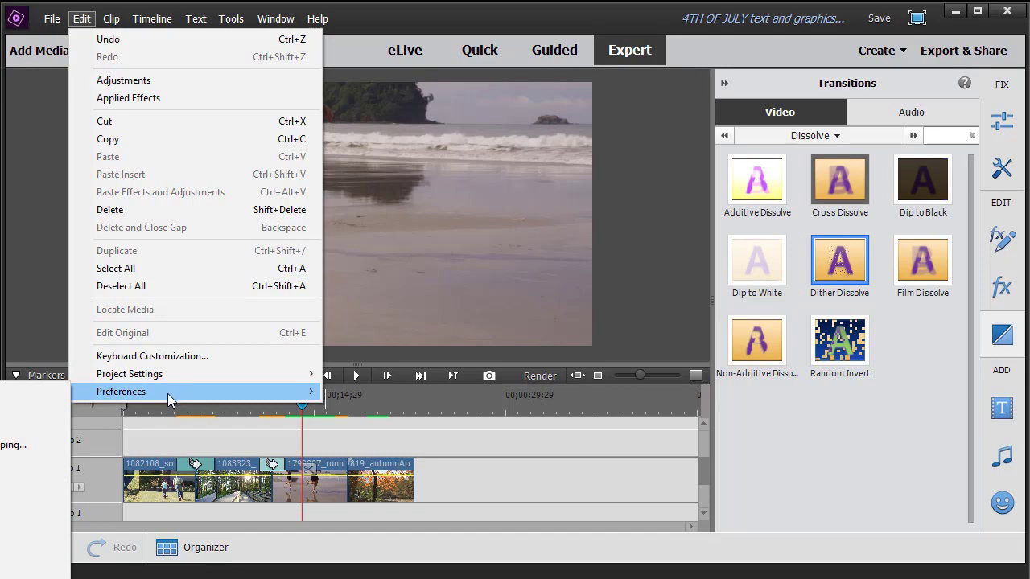
left_click(61, 391)
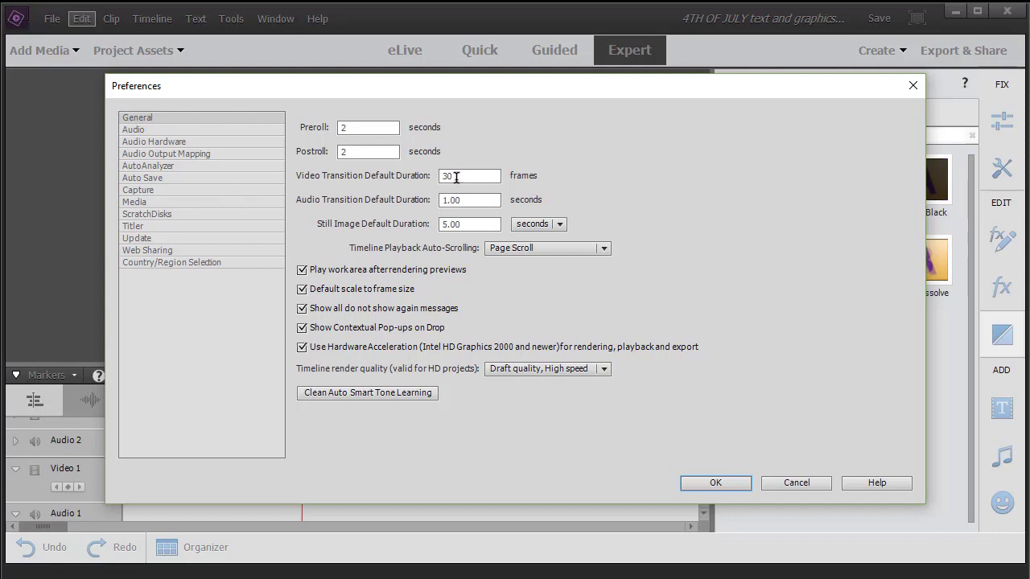
double_click(455, 177)
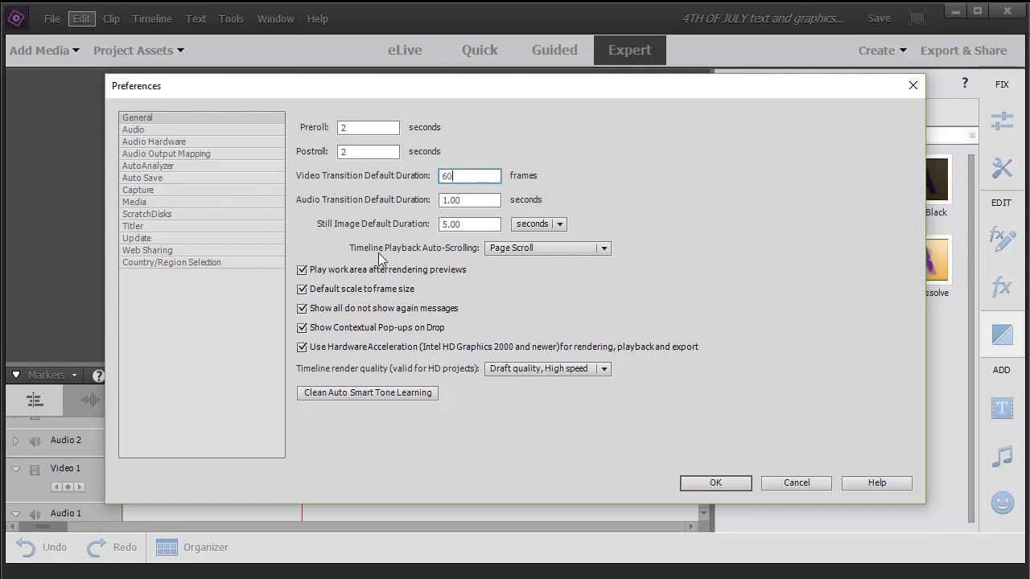
type("60")
left_click(674, 200)
Accept the preferences, then center a 60-frame Non-Additive Dissolve on the beach-runner/autumn cut.
left_click(715, 483)
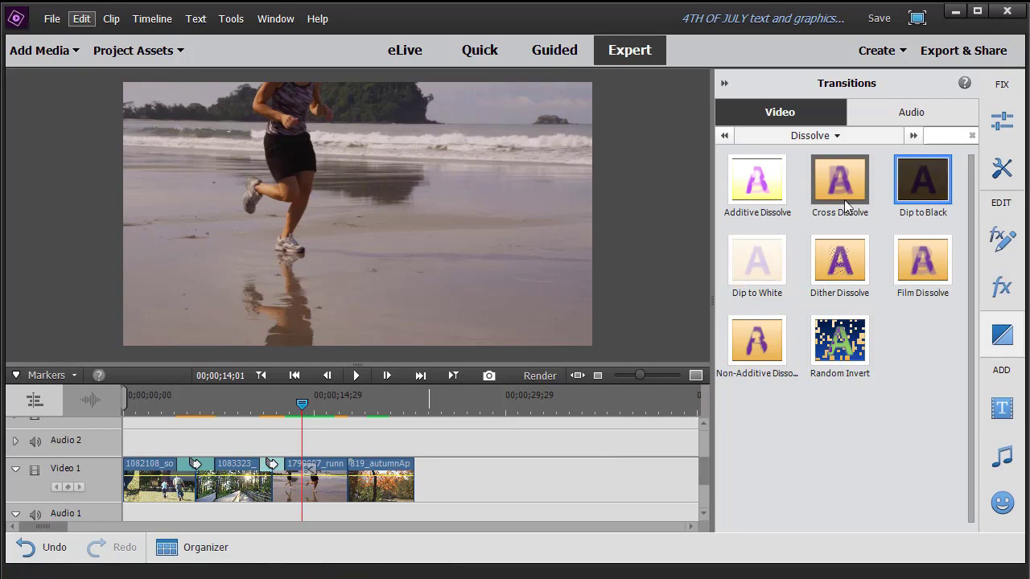
left_click_drag(755, 346, 357, 478)
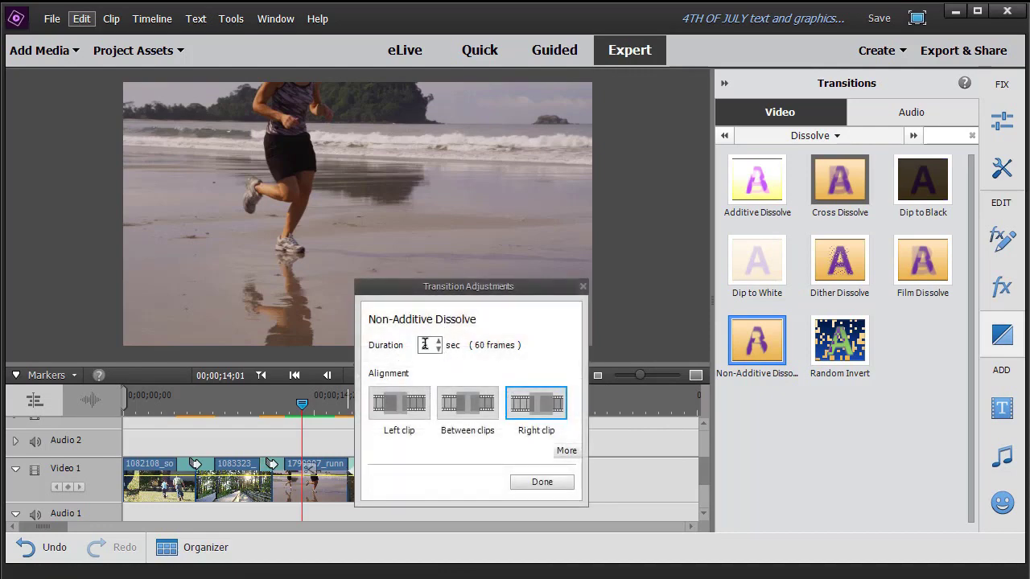
left_click(474, 403)
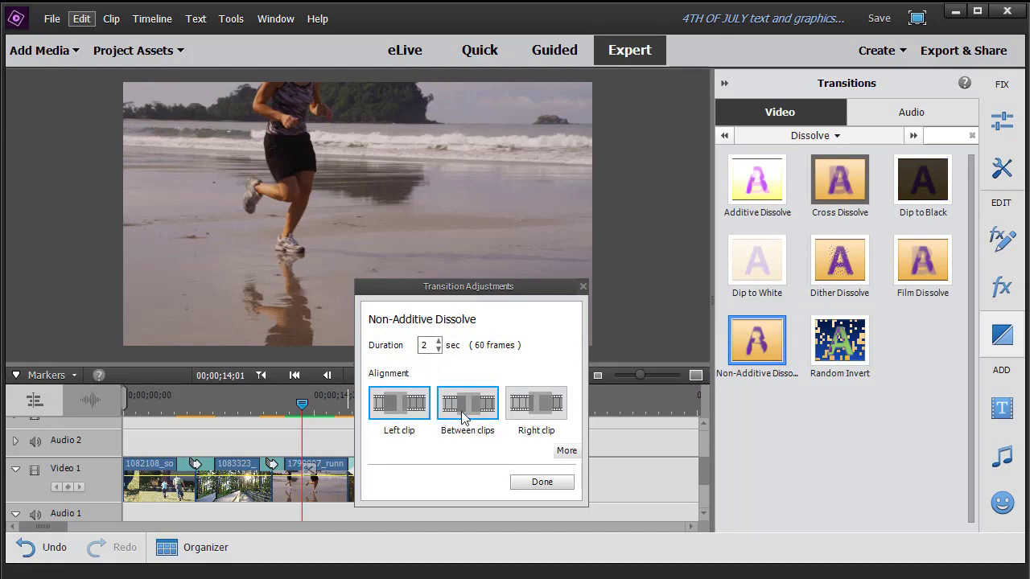
left_click(540, 483)
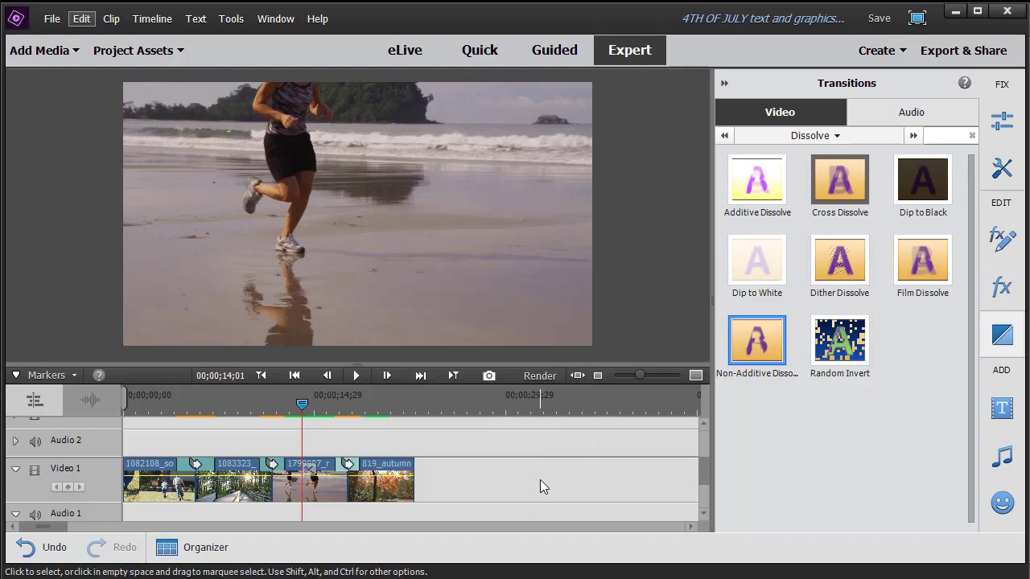
Preview the beach-to-autumn dissolve, pausing at 20;16, then select and deselect Dither Dissolve.
left_click(357, 376)
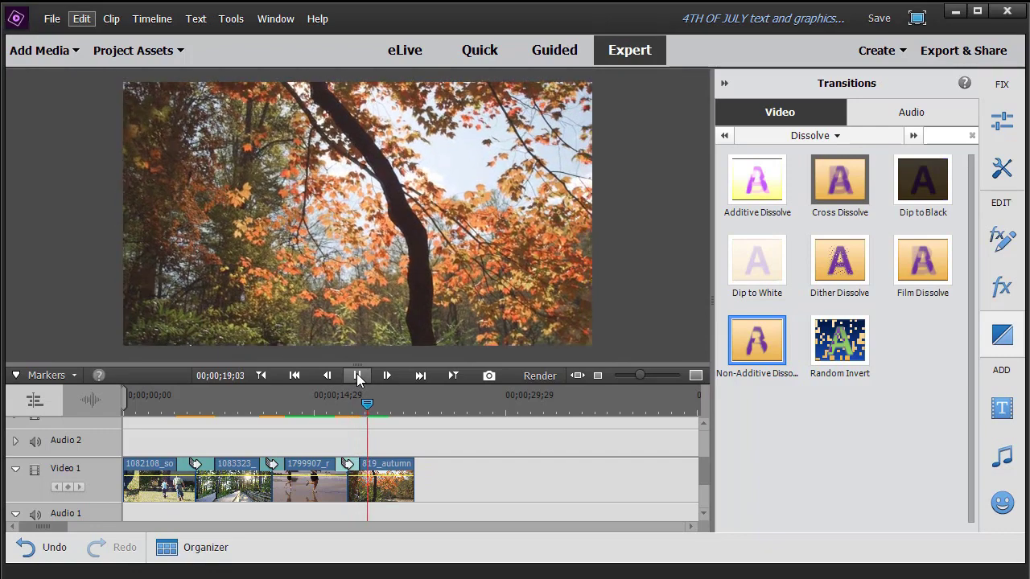
left_click(357, 376)
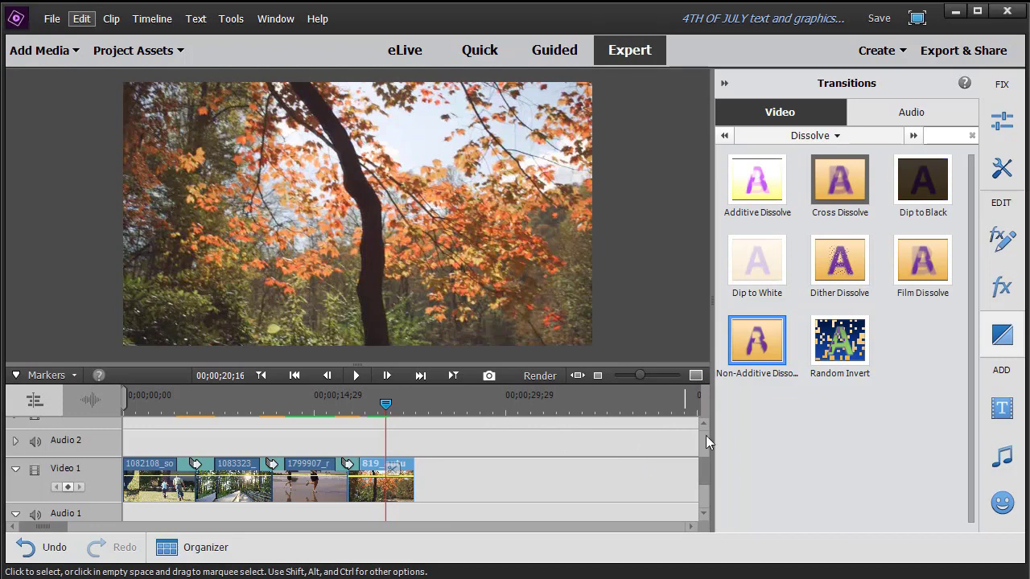
left_click(846, 283)
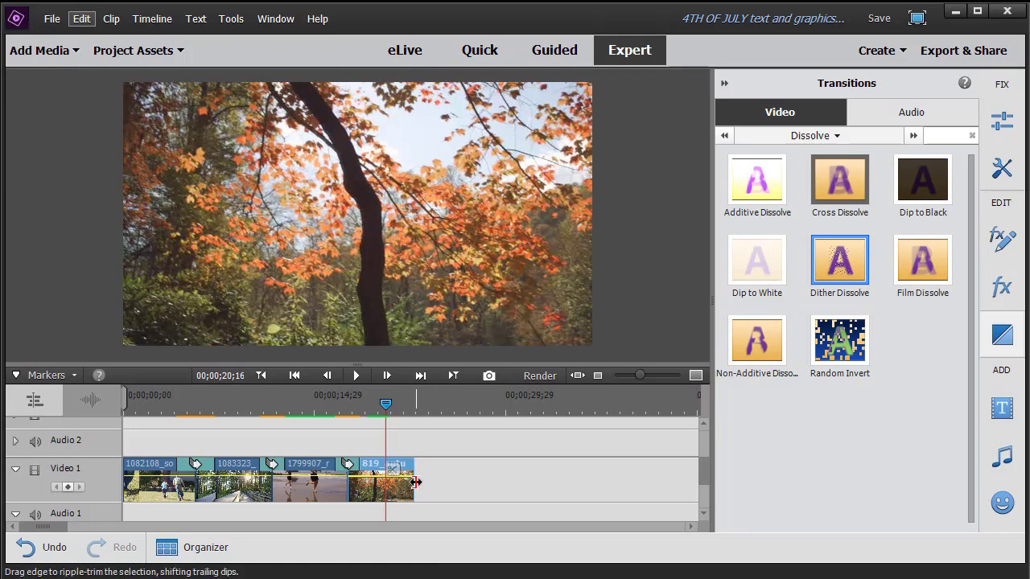
left_click(799, 429)
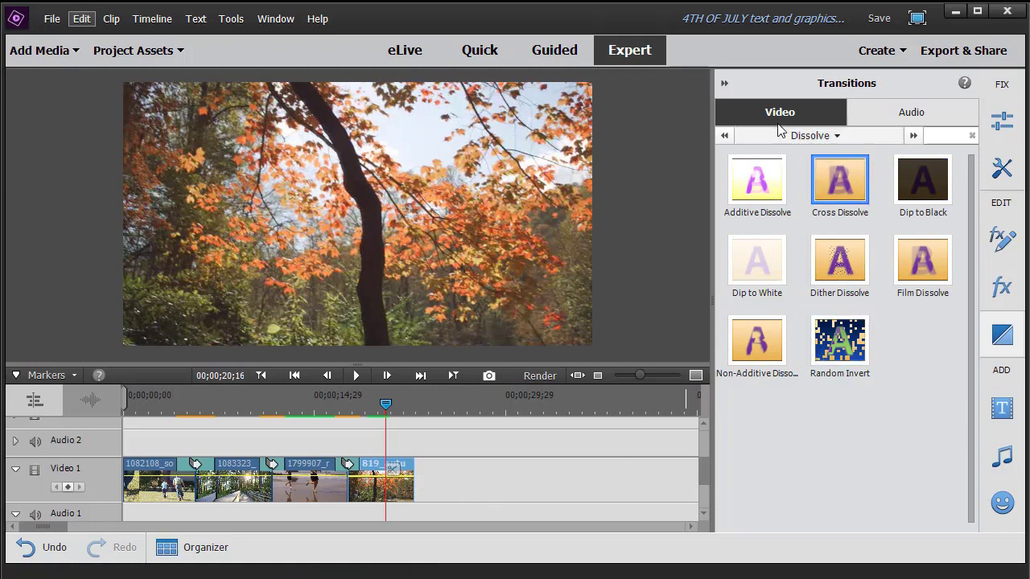
Add a 60-frame Page Turn from the Page Peel category to the autumn clip's end.
left_click(837, 137)
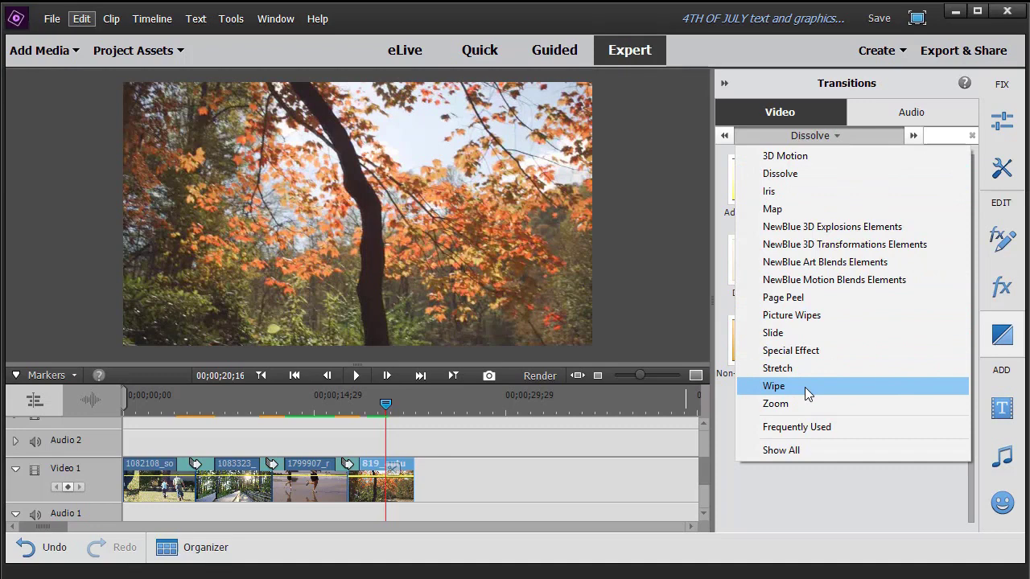
left_click(779, 297)
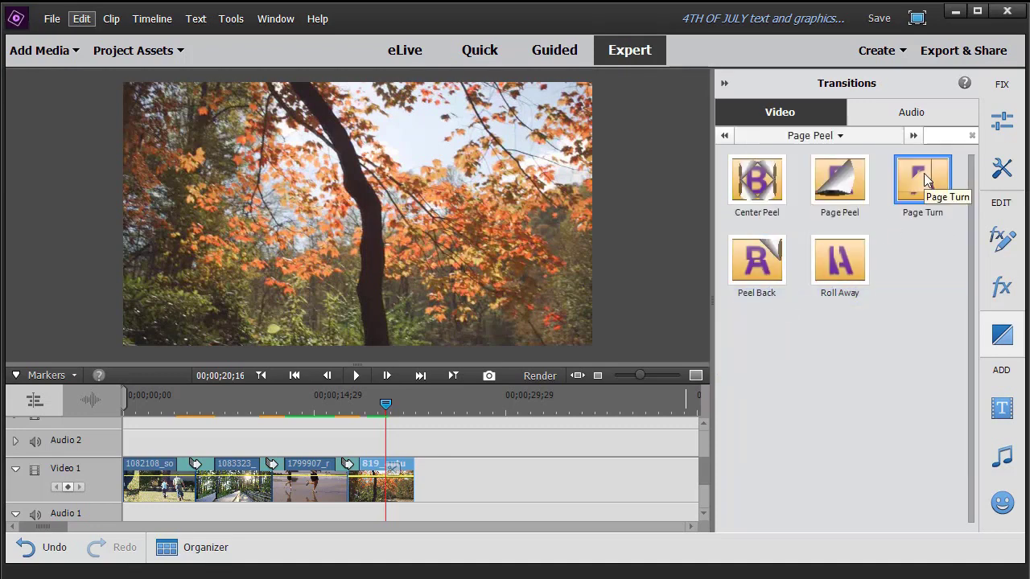
left_click_drag(924, 204, 406, 475)
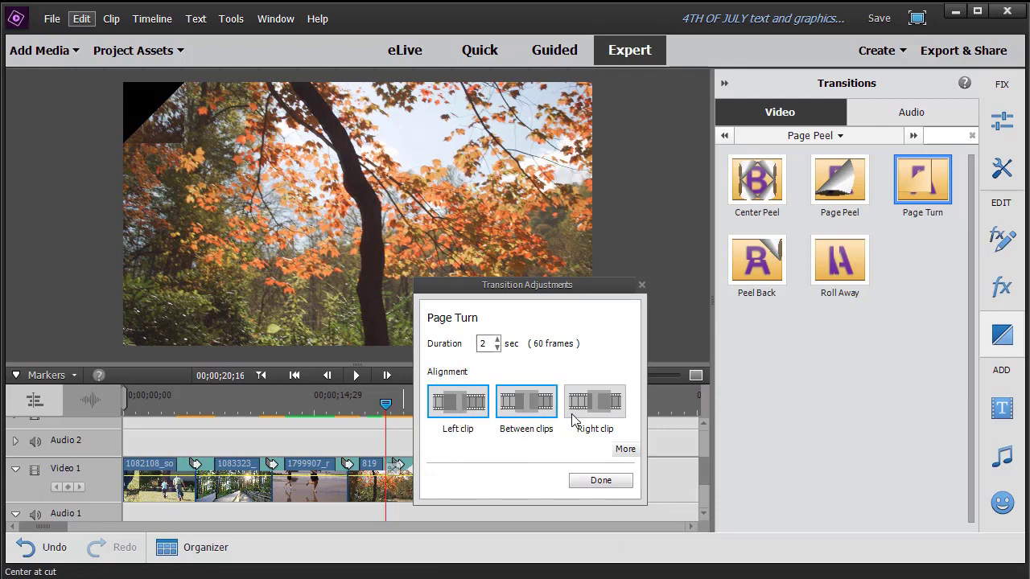
left_click(601, 482)
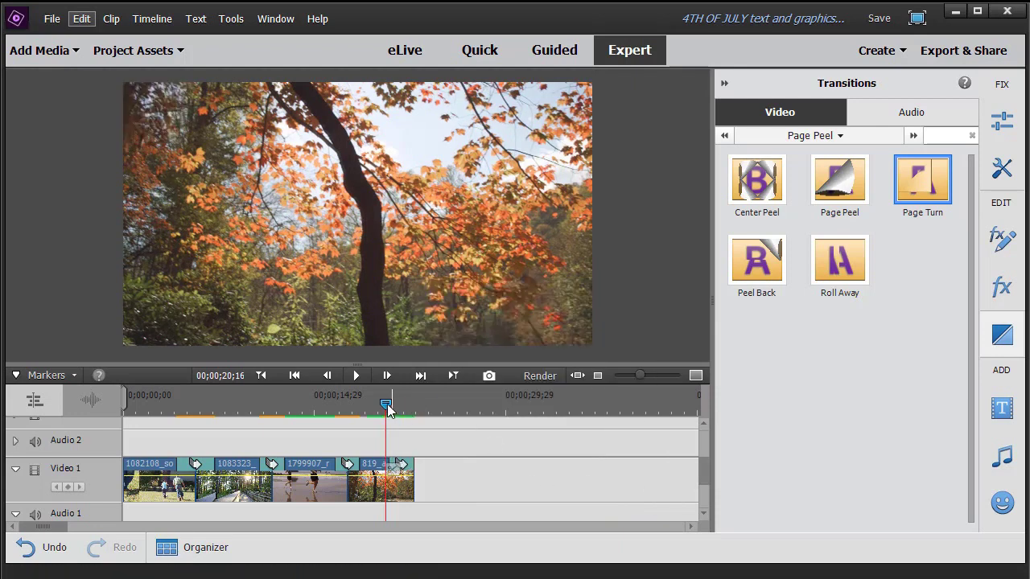
left_click_drag(387, 404, 371, 404)
Play the movie ending from 15;03 in the beach clip, then select the autumn clip.
left_click(314, 430)
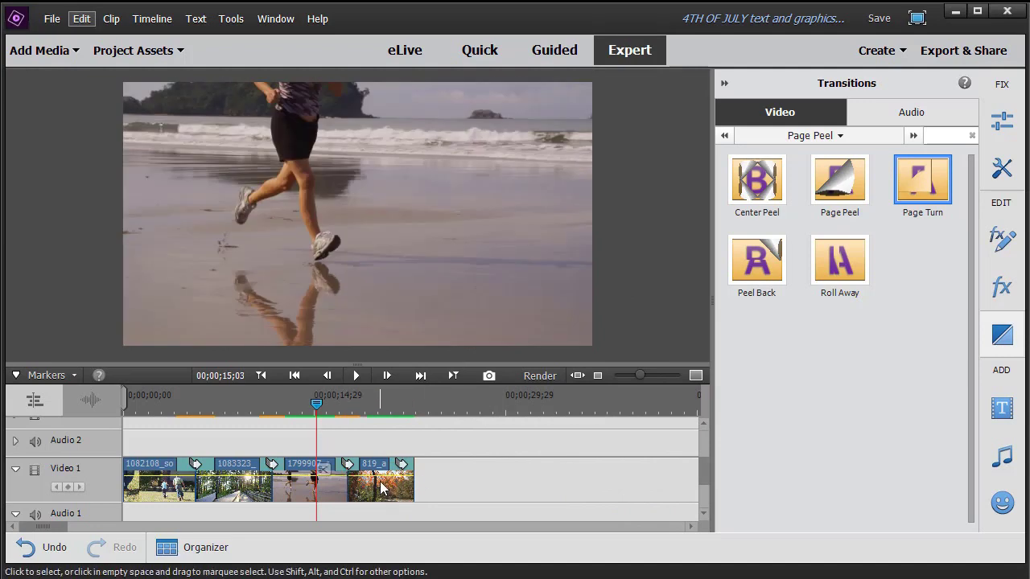
left_click(358, 376)
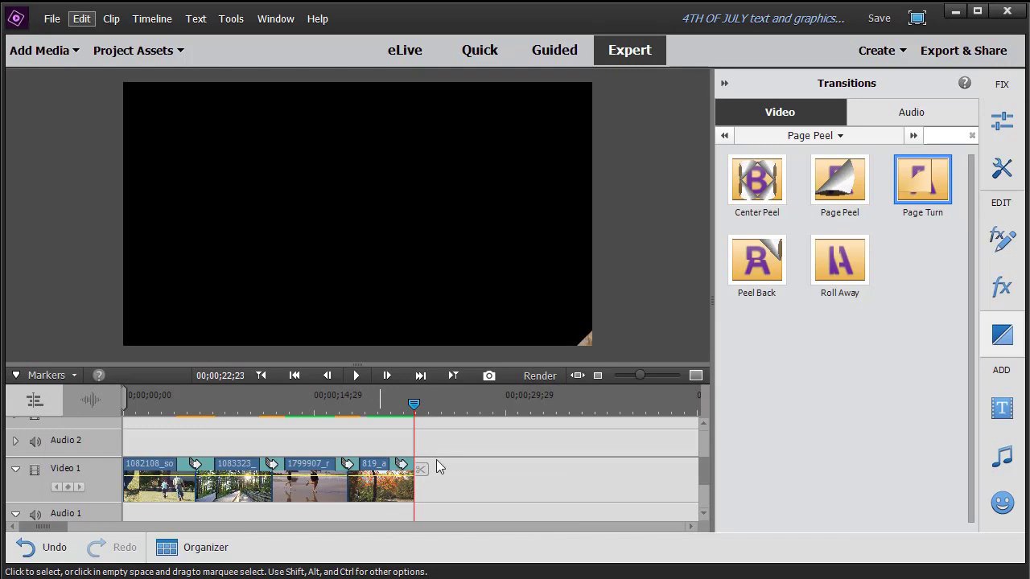
left_click(385, 488)
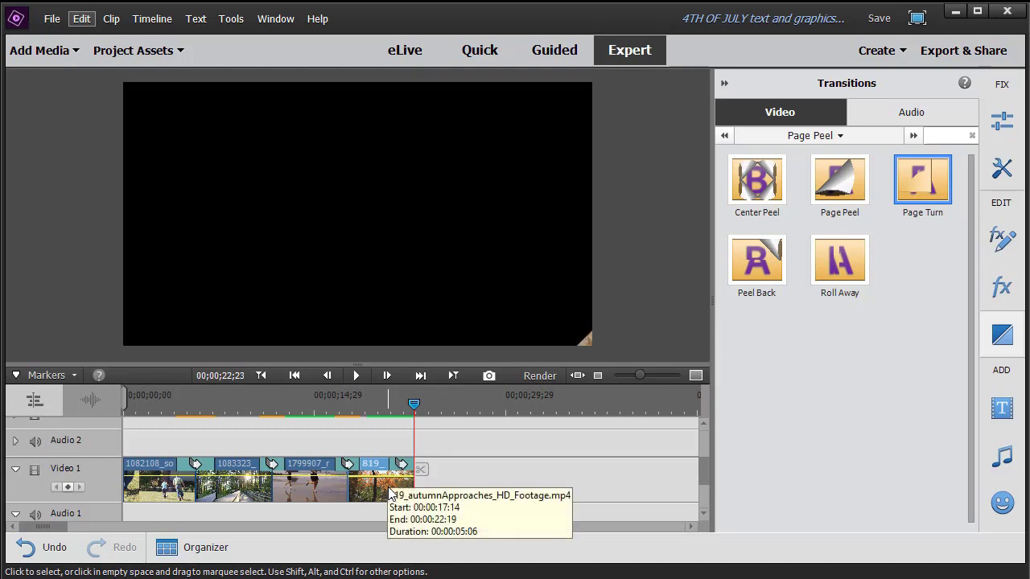
Delete the autumn clip and drop Page Turn onto the end of the beach runner clip.
key("Delete")
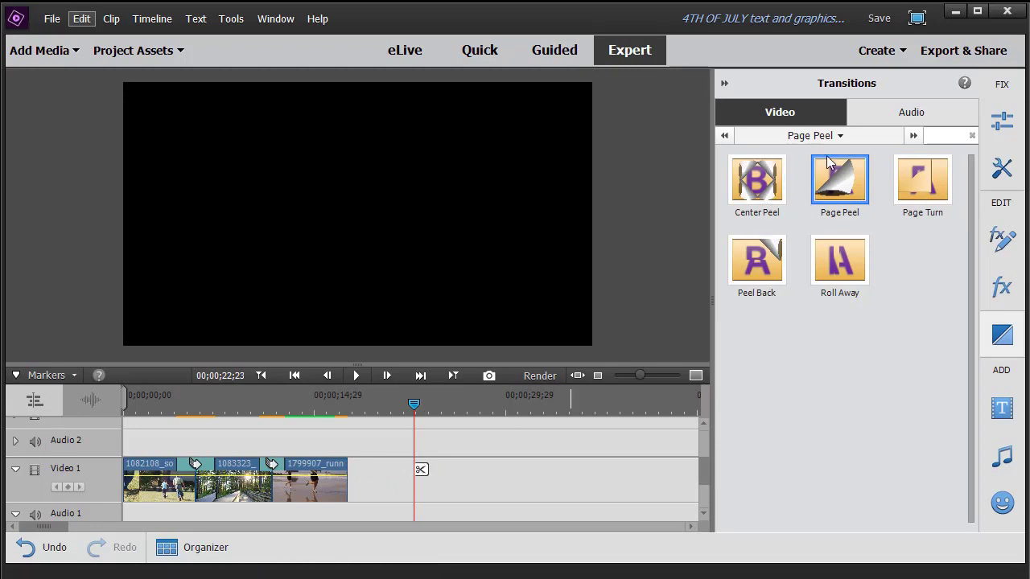
left_click_drag(923, 187, 346, 482)
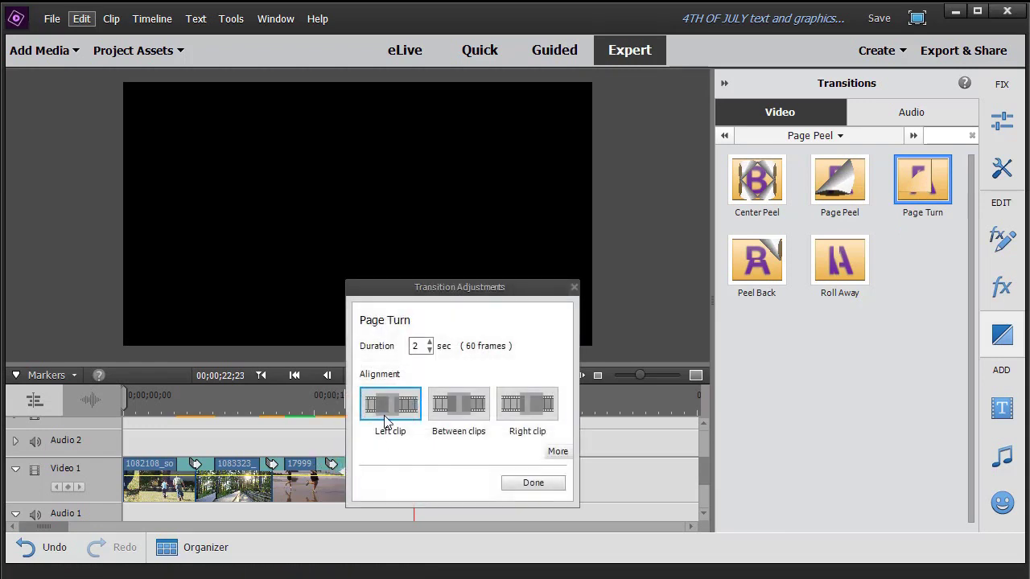
Confirm the Page Turn settings and play the ending from 13;12.
left_click(533, 484)
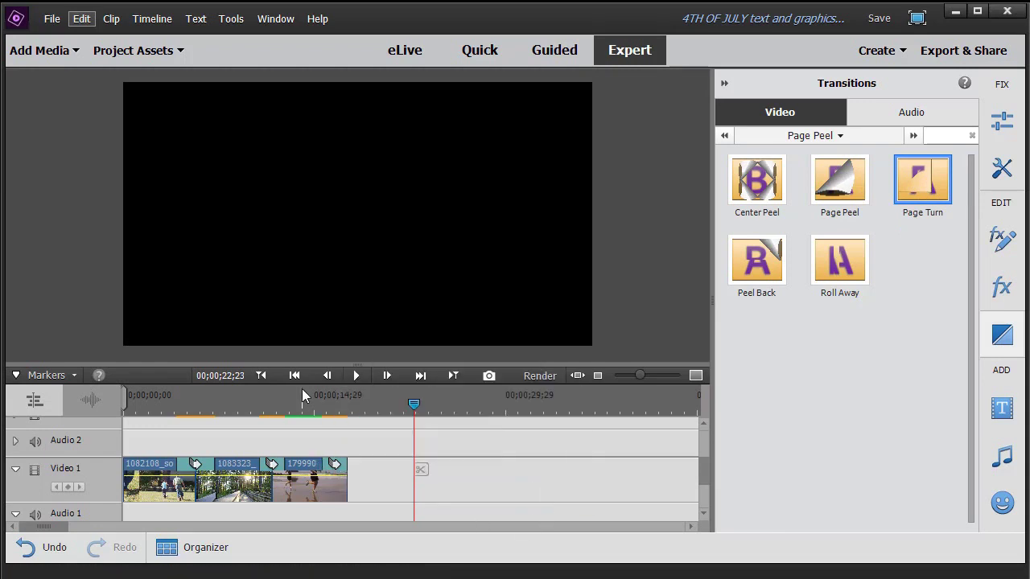
left_click(294, 400)
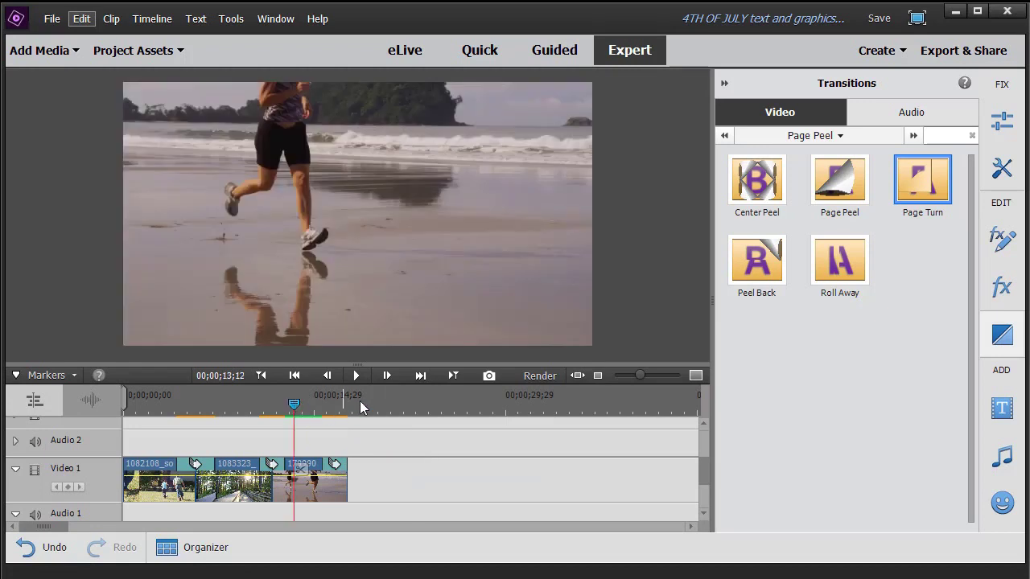
left_click(356, 376)
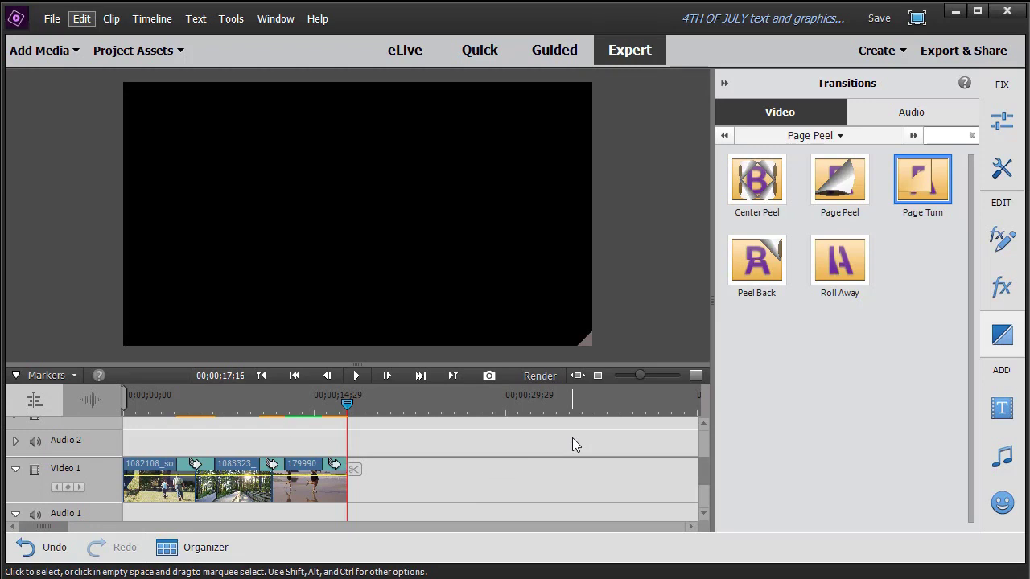
Switch the Transitions panel category back to Dissolve.
left_click(836, 139)
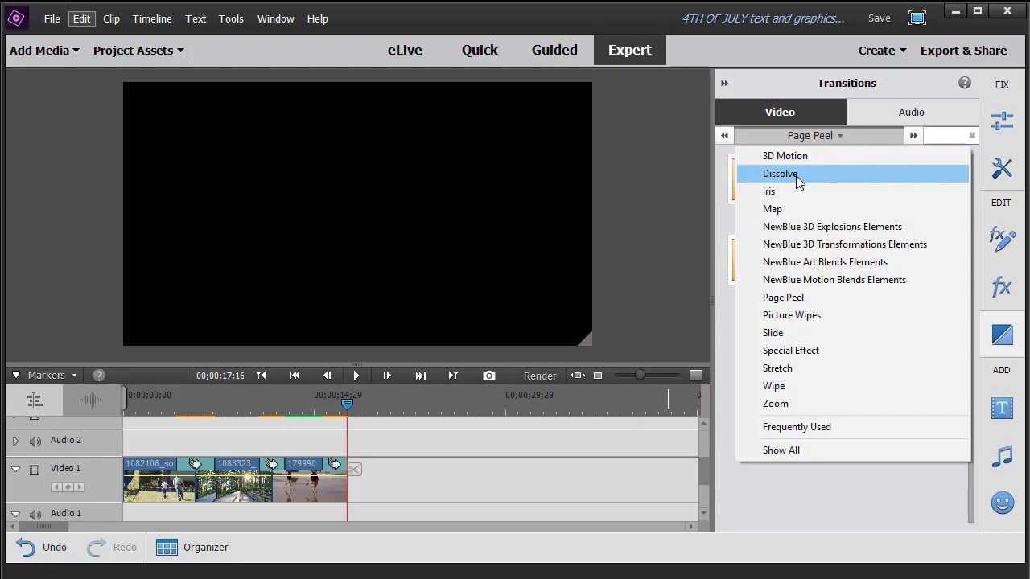
left_click(797, 180)
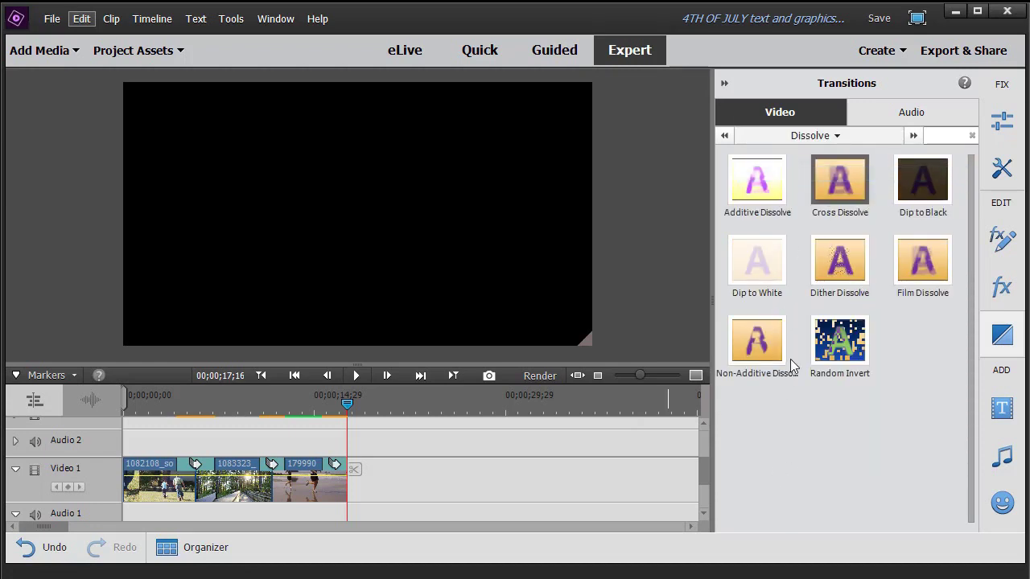